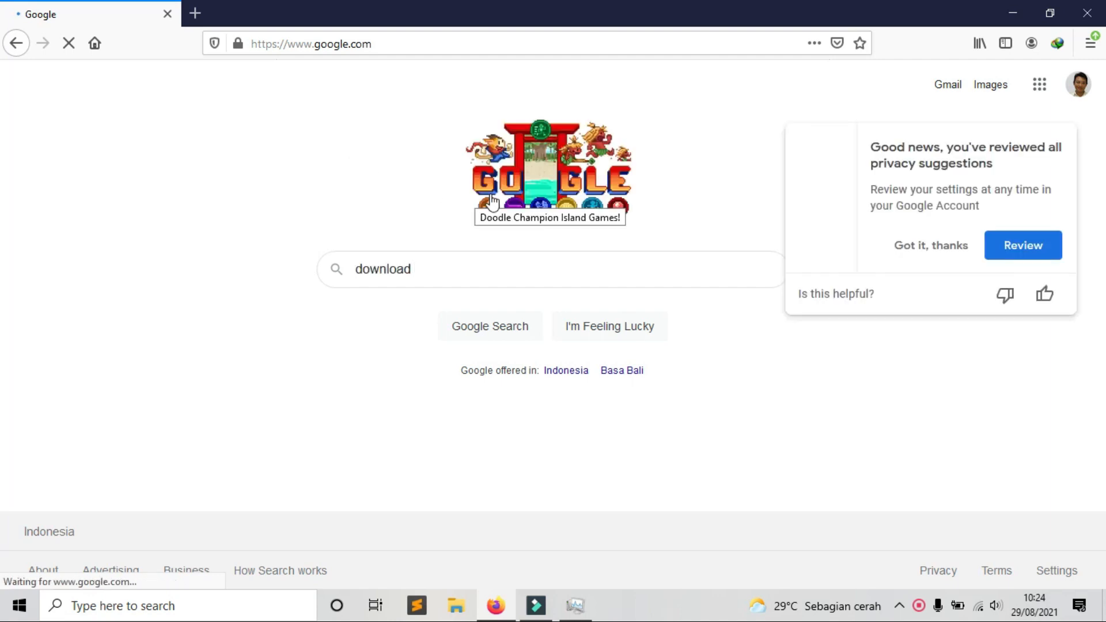
Step: Dismiss the privacy notice, search Google for "download android studio" and open the official Android Studio Download result
{"action": "left_click", "coordinate": [925, 252]}
{"action": "left_click", "coordinate": [459, 274]}
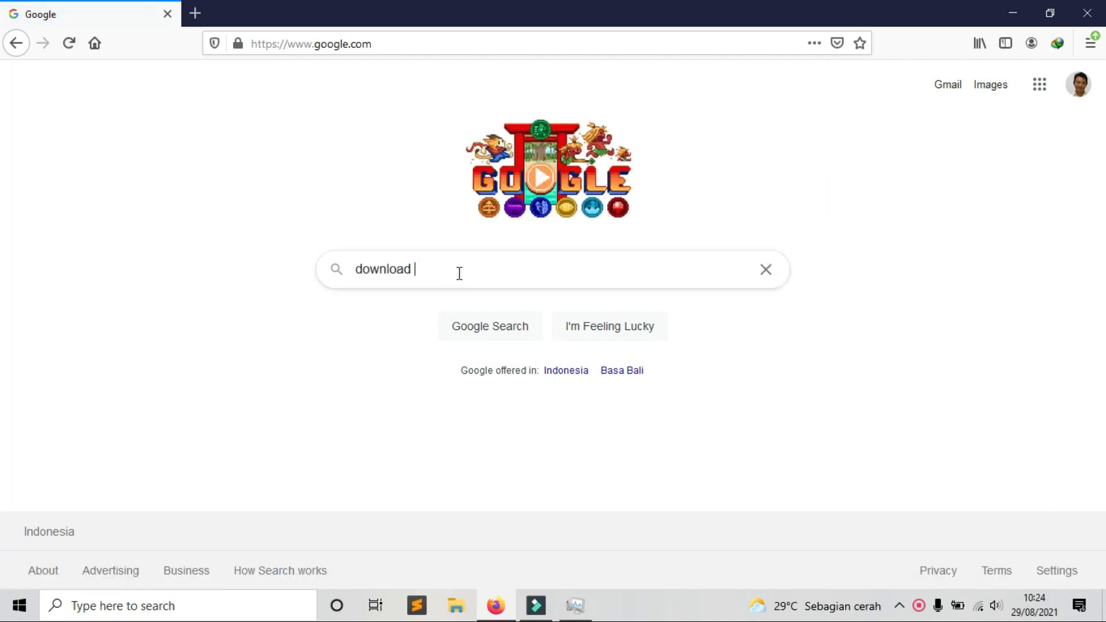
{"action": "type", "text": "android studio"}
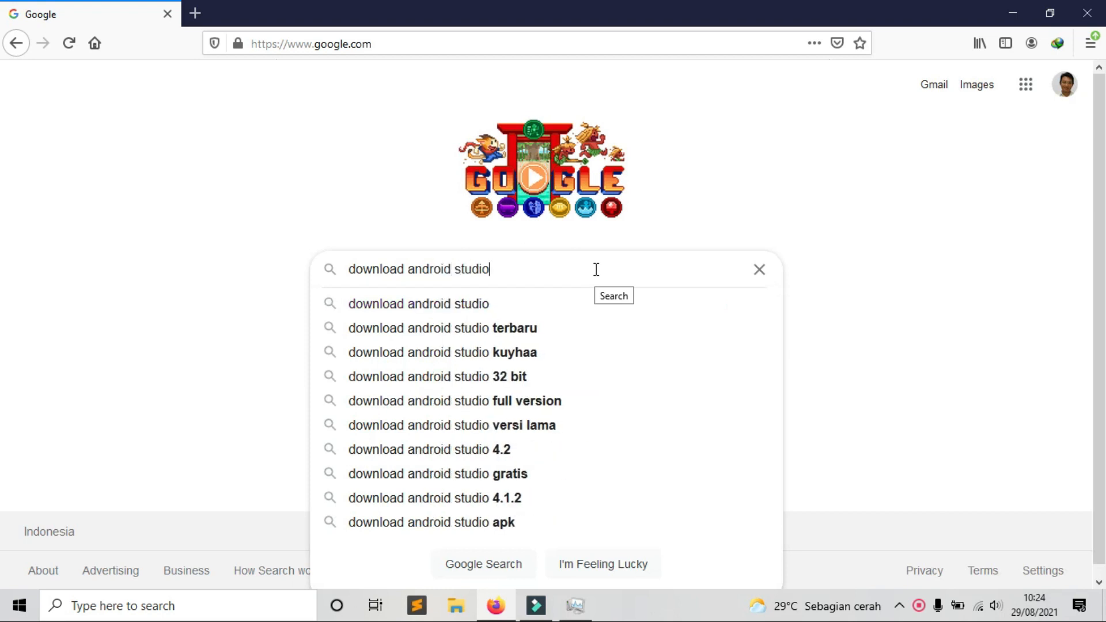
{"action": "key", "text": "Return"}
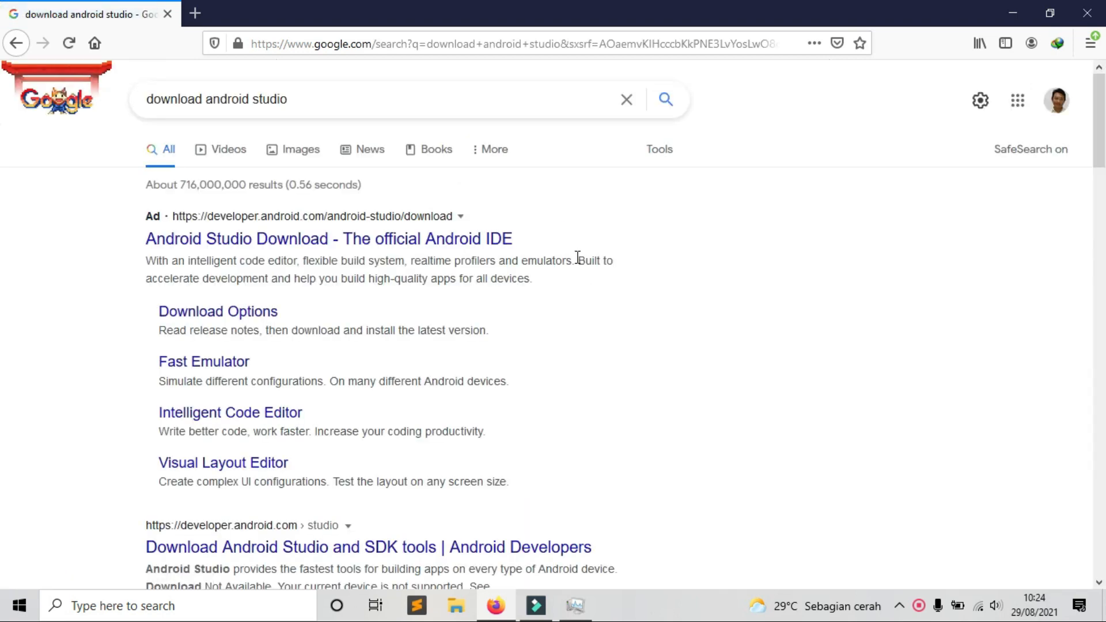
{"action": "scroll", "coordinate": [579, 260], "scroll_direction": "down", "scroll_amount": 2}
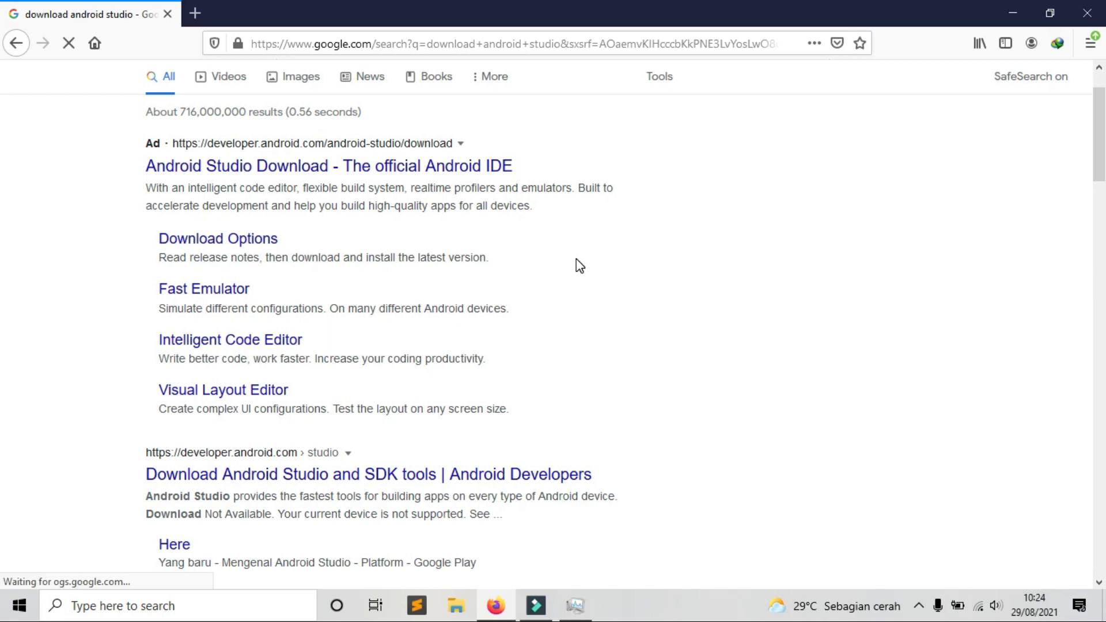
{"action": "left_click", "coordinate": [419, 167]}
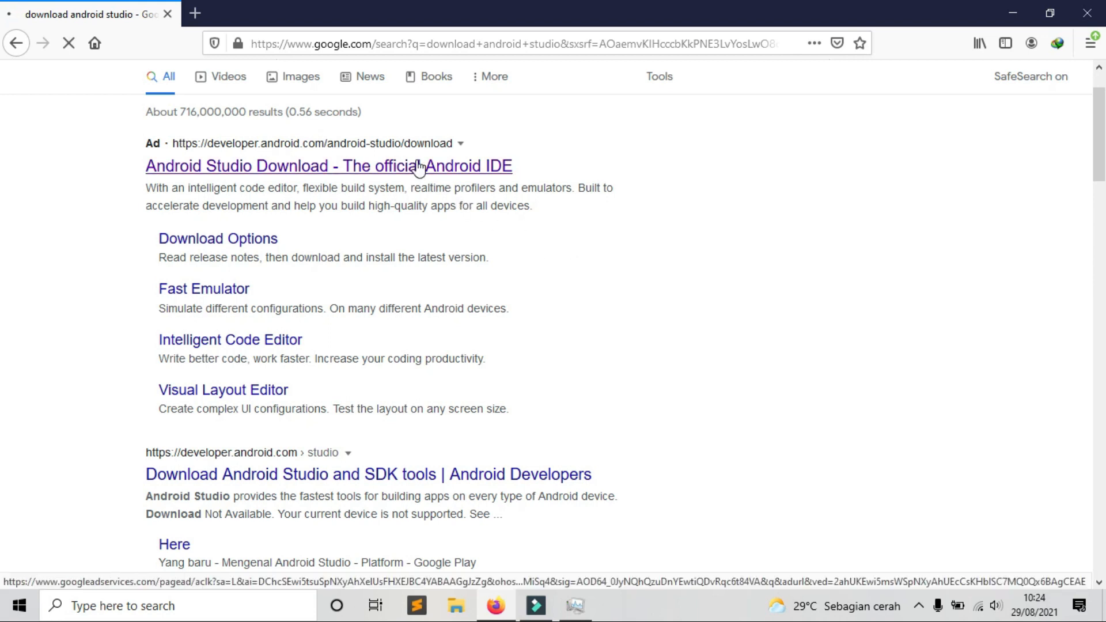
Step: Accept the Android Studio licence terms and start downloading Android Studio 2020.3.1 for Windows to the Programs download folder
{"action": "scroll", "coordinate": [357, 227], "scroll_direction": "down", "scroll_amount": 4}
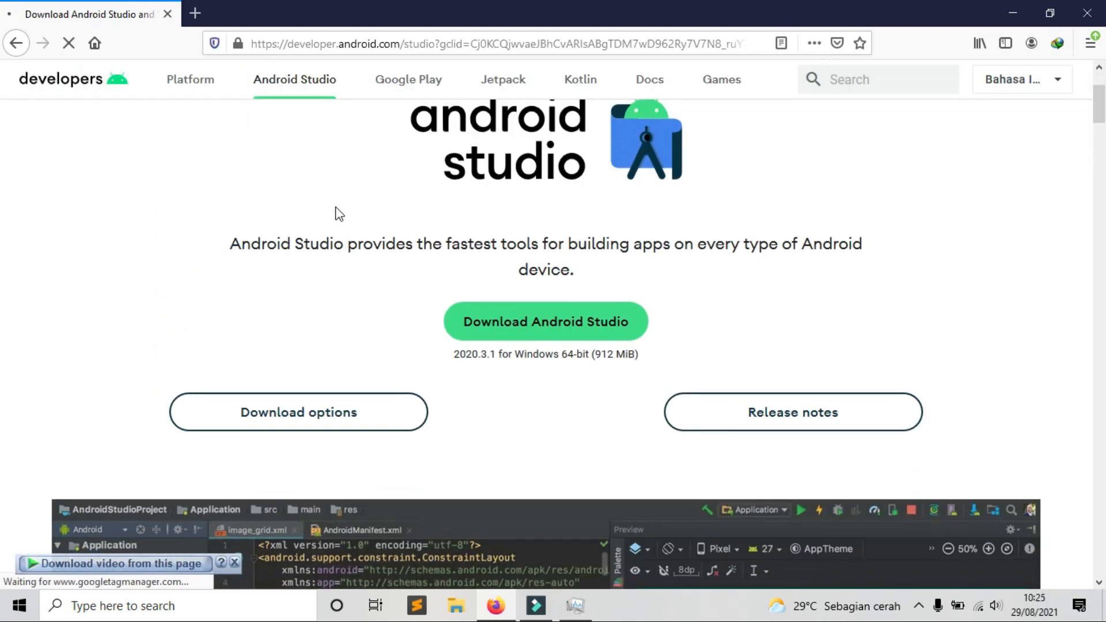
{"action": "left_click", "coordinate": [563, 329]}
{"action": "scroll", "coordinate": [520, 308], "scroll_direction": "down", "scroll_amount": 20}
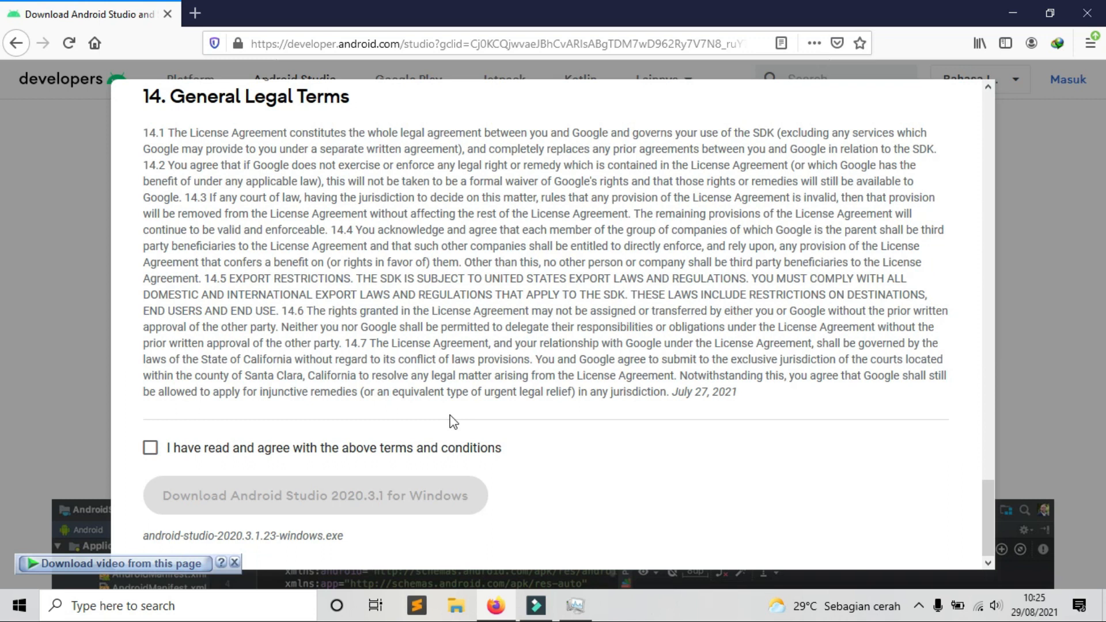
{"action": "left_click", "coordinate": [257, 451]}
{"action": "left_click", "coordinate": [394, 500]}
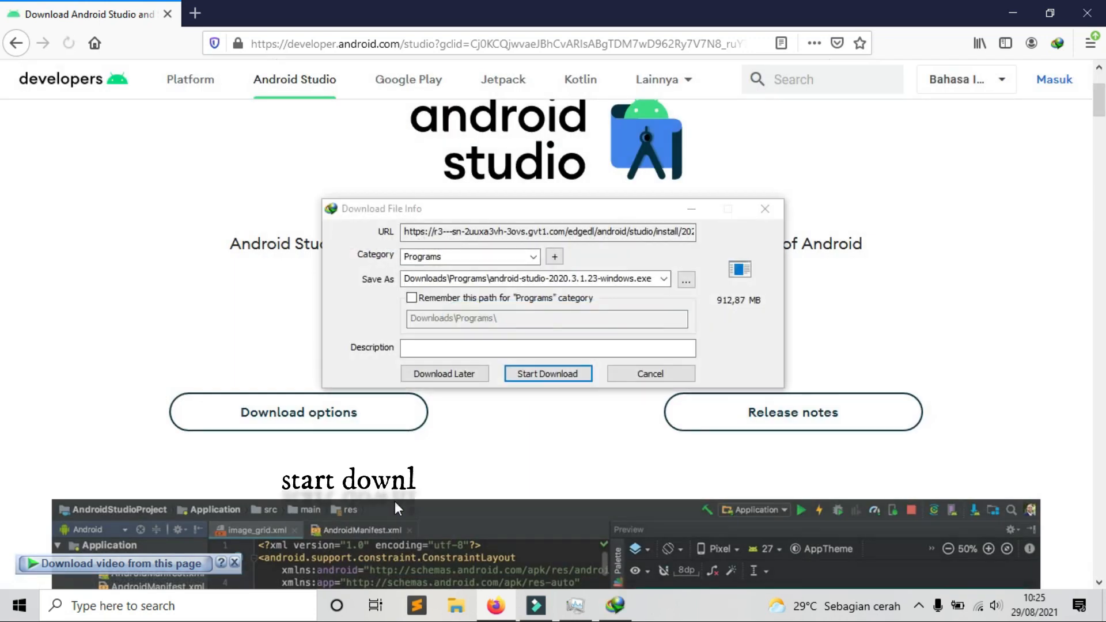
{"action": "left_click", "coordinate": [535, 374]}
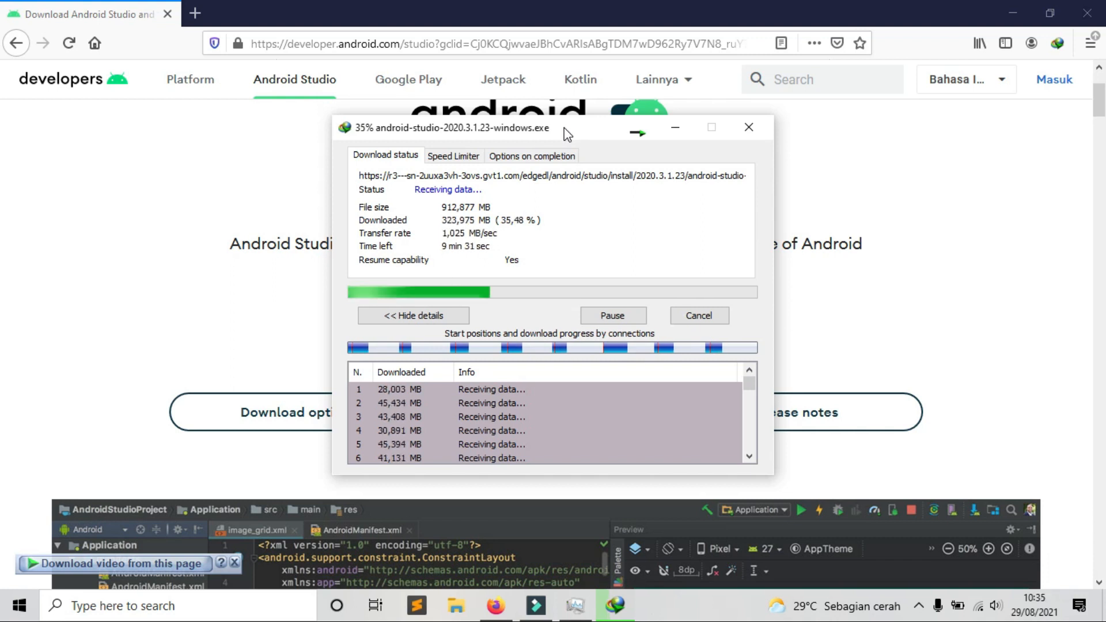
{"action": "left_click", "coordinate": [991, 177]}
{"action": "scroll", "coordinate": [489, 192], "scroll_direction": "down", "scroll_amount": 10}
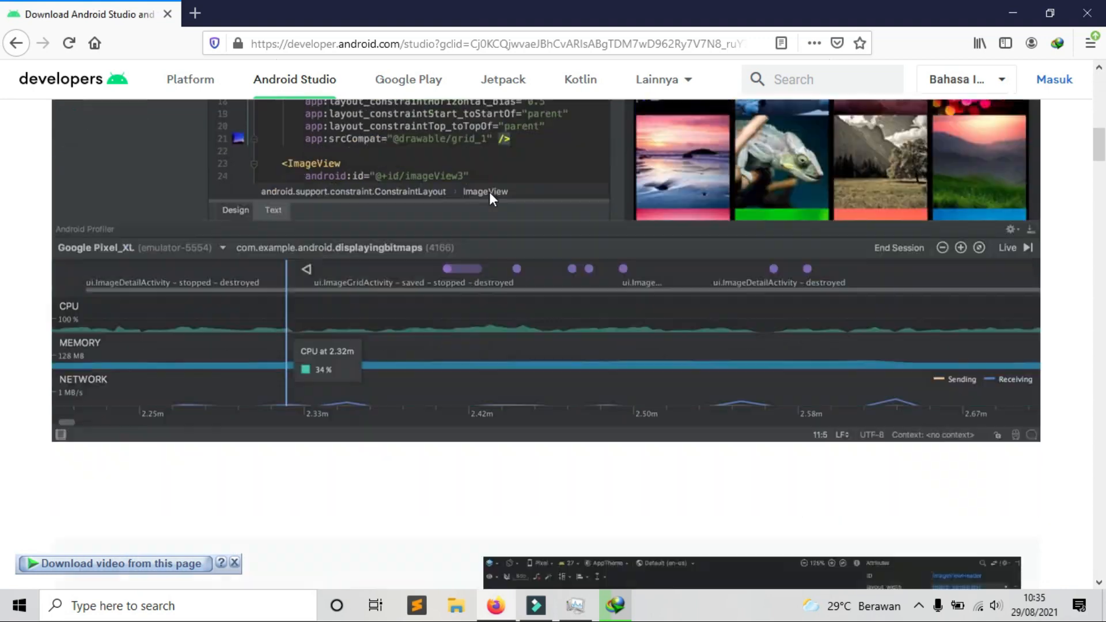
{"action": "scroll", "coordinate": [489, 193], "scroll_direction": "down", "scroll_amount": 15}
{"action": "scroll", "coordinate": [991, 203], "scroll_direction": "up", "scroll_amount": 20}
Step: Return to the download window, open the finished download's folder and launch android-studio-2020.3.1.23-windows.exe
{"action": "left_click", "coordinate": [615, 606]}
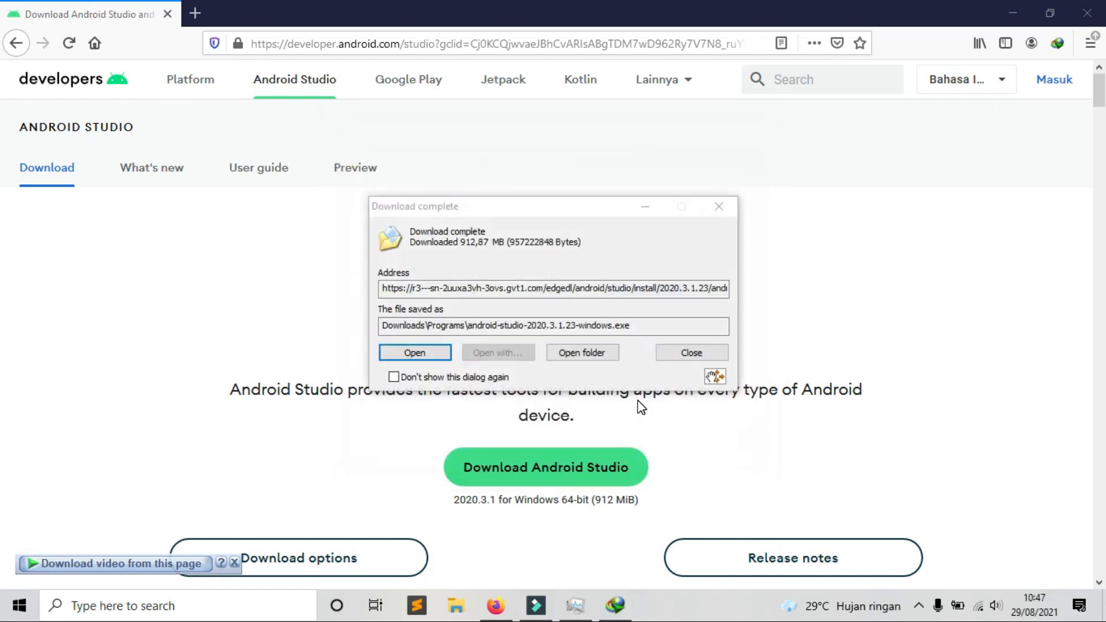
{"action": "left_click", "coordinate": [599, 356]}
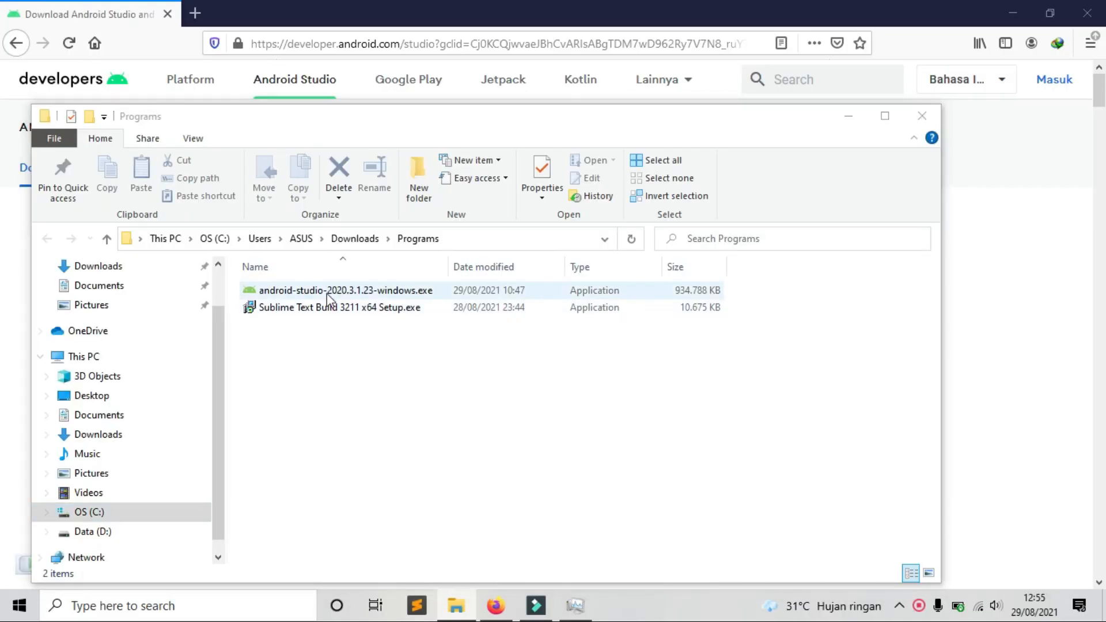
{"action": "double_click", "coordinate": [328, 296]}
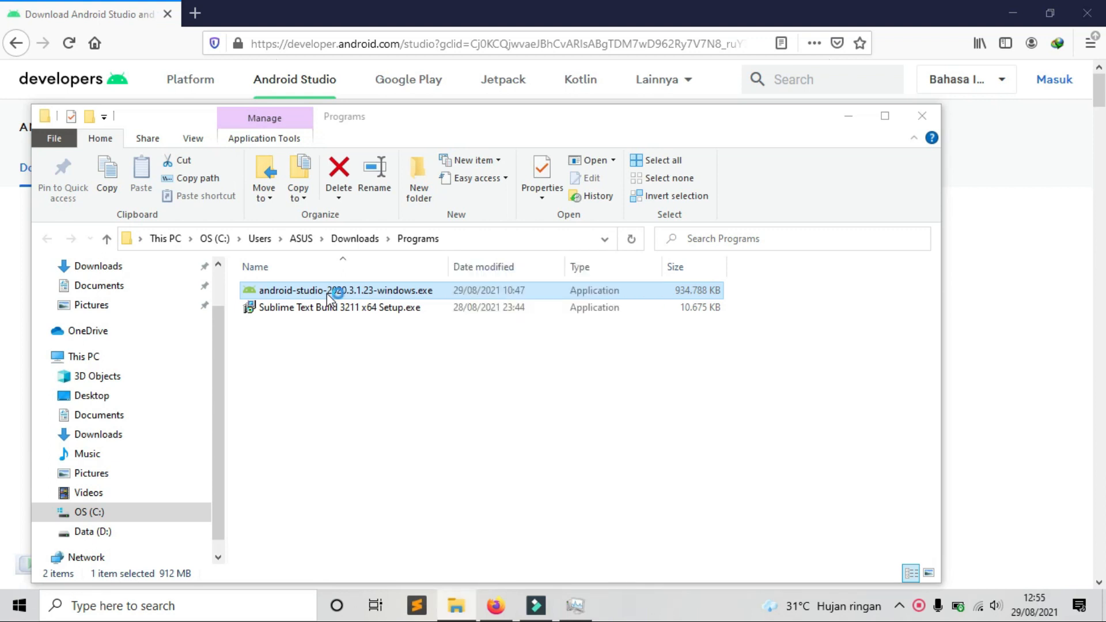
Step: Install Android Studio with the Android Virtual Device component in C:\Program Files\Android\Android Studio, using the Android Studio Start Menu folder
{"action": "left_click", "coordinate": [637, 432]}
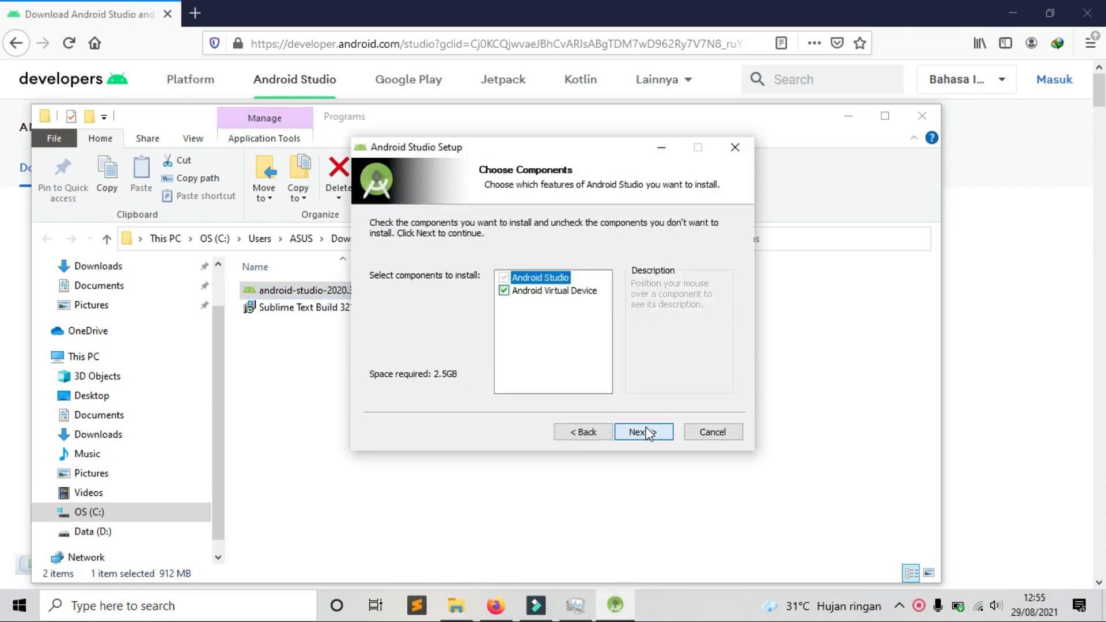
{"action": "left_click", "coordinate": [640, 432]}
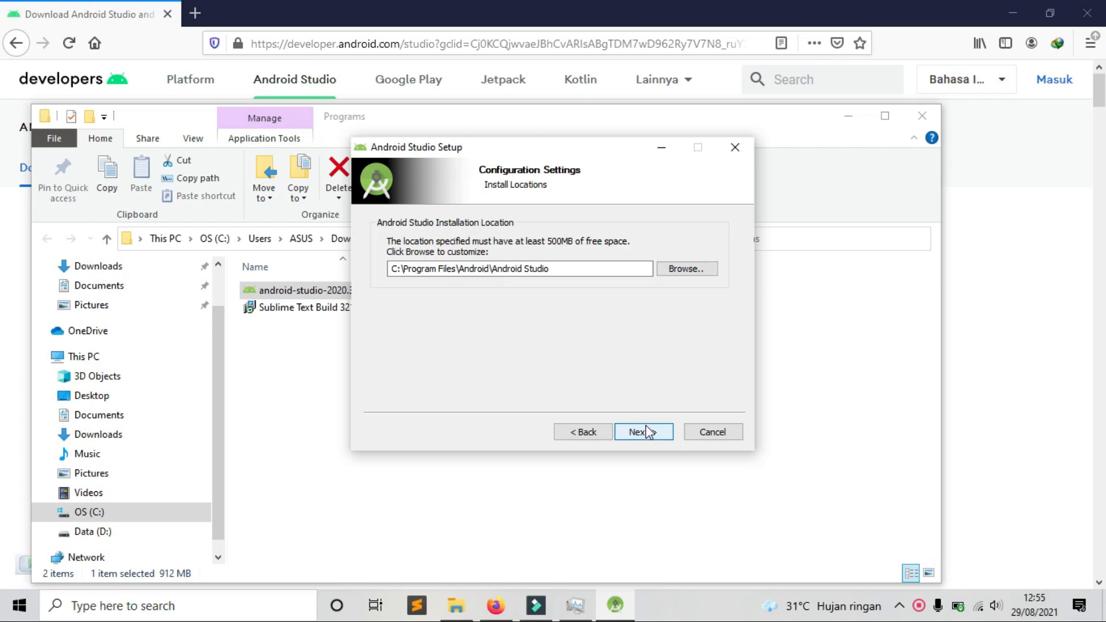
{"action": "left_click", "coordinate": [647, 432]}
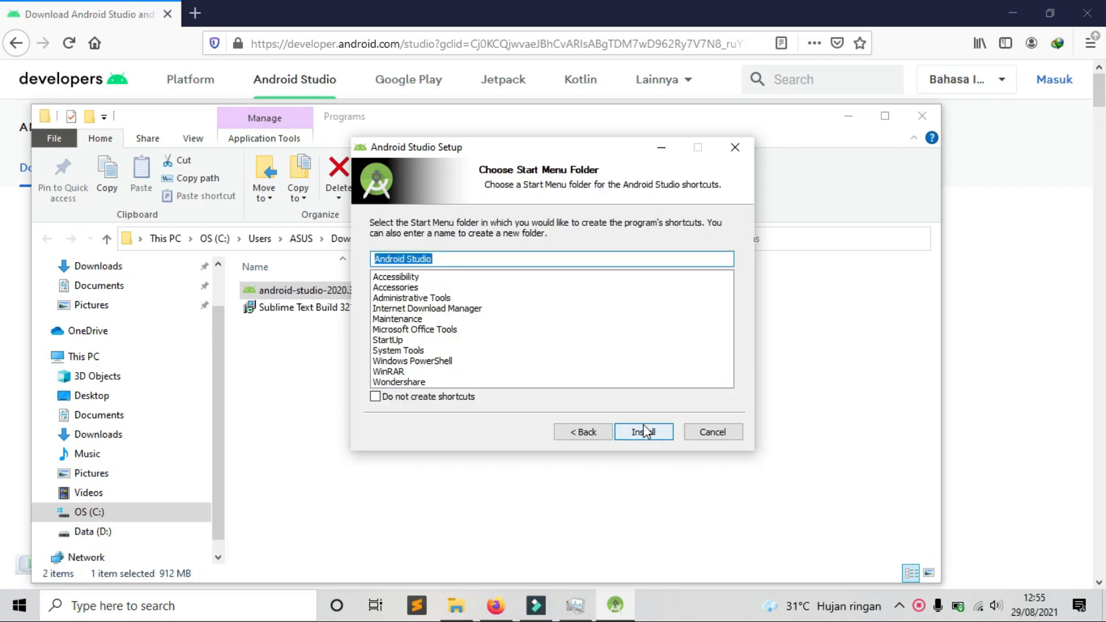
{"action": "left_click", "coordinate": [655, 432]}
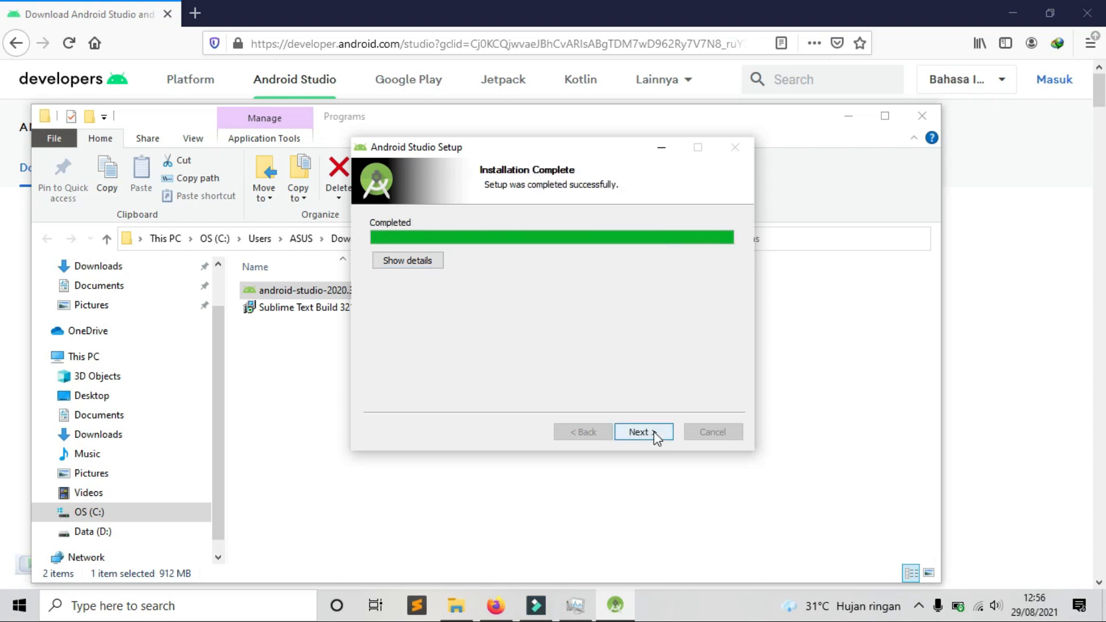
{"action": "left_click", "coordinate": [638, 432]}
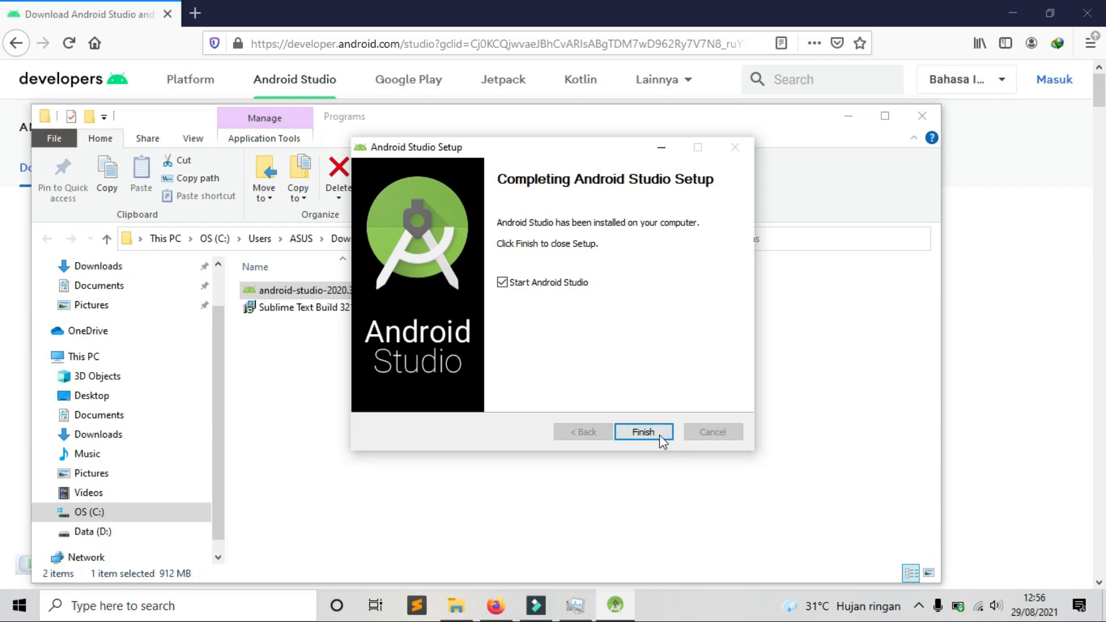
Step: Finish setup with Android Studio starting, without importing earlier settings or sending usage statistics to Google
{"action": "left_click", "coordinate": [644, 432]}
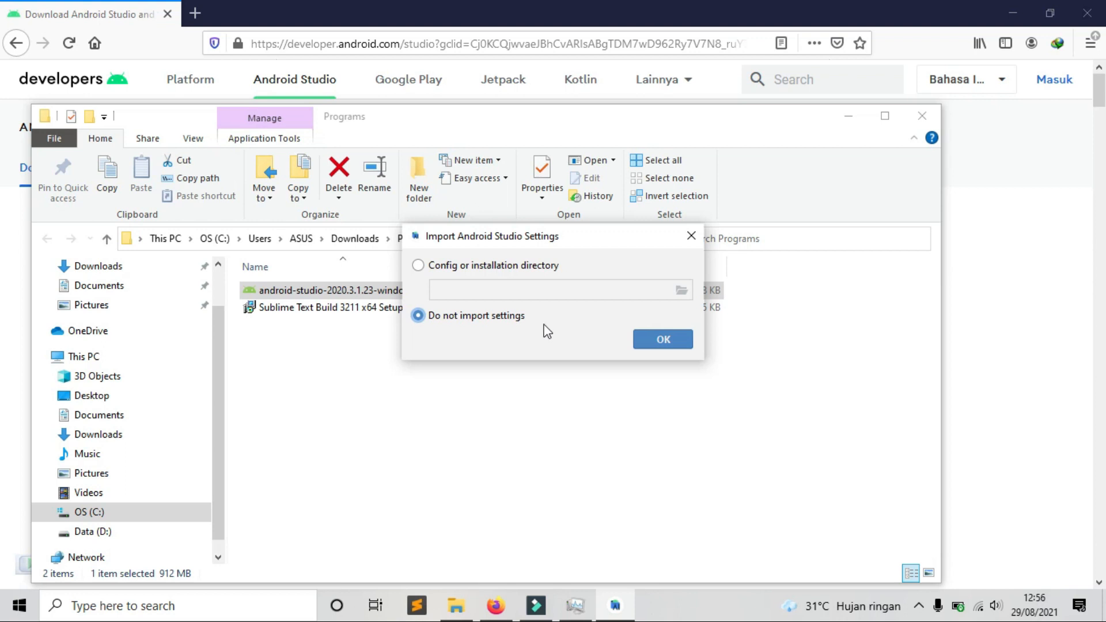
{"action": "left_click", "coordinate": [662, 340]}
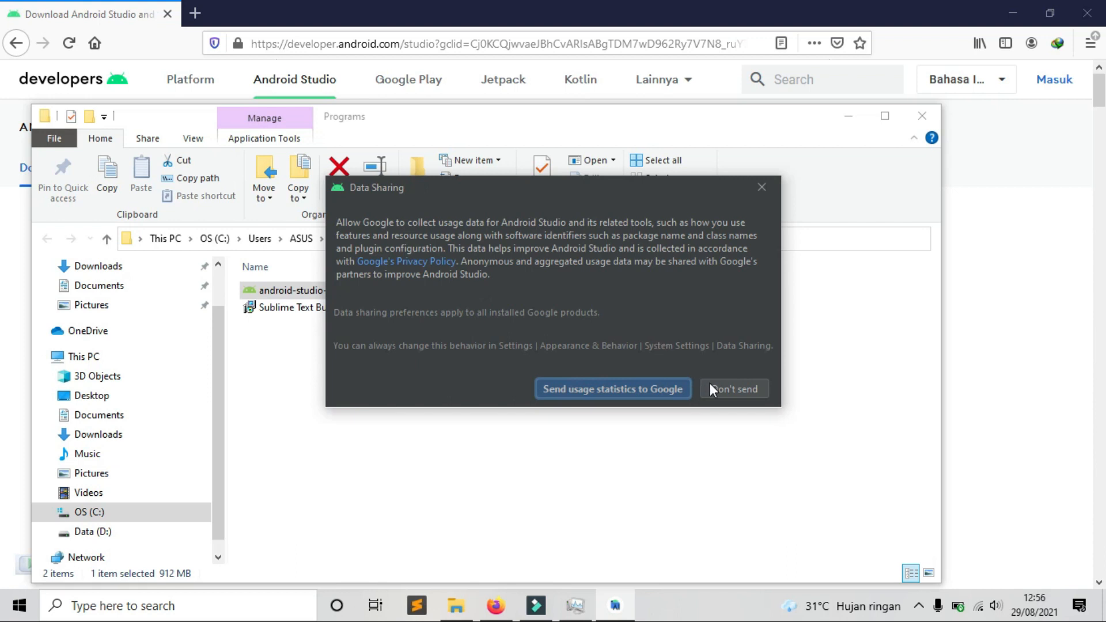
{"action": "left_click", "coordinate": [731, 387]}
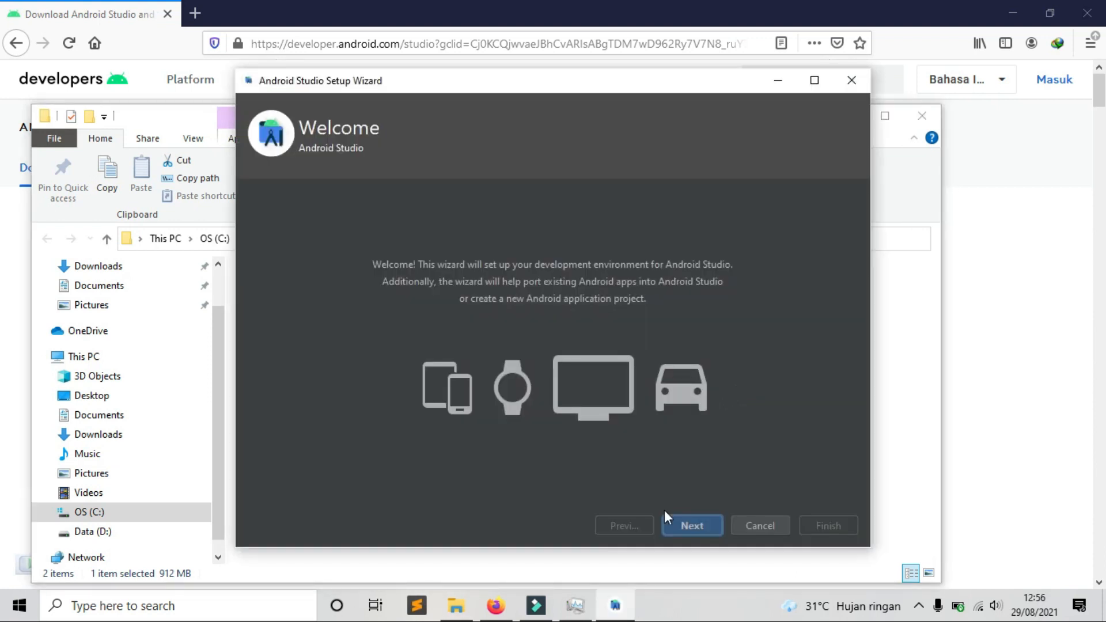
Step: Configure the setup wizard with the Standard install type and the Light UI theme
{"action": "left_click", "coordinate": [692, 524]}
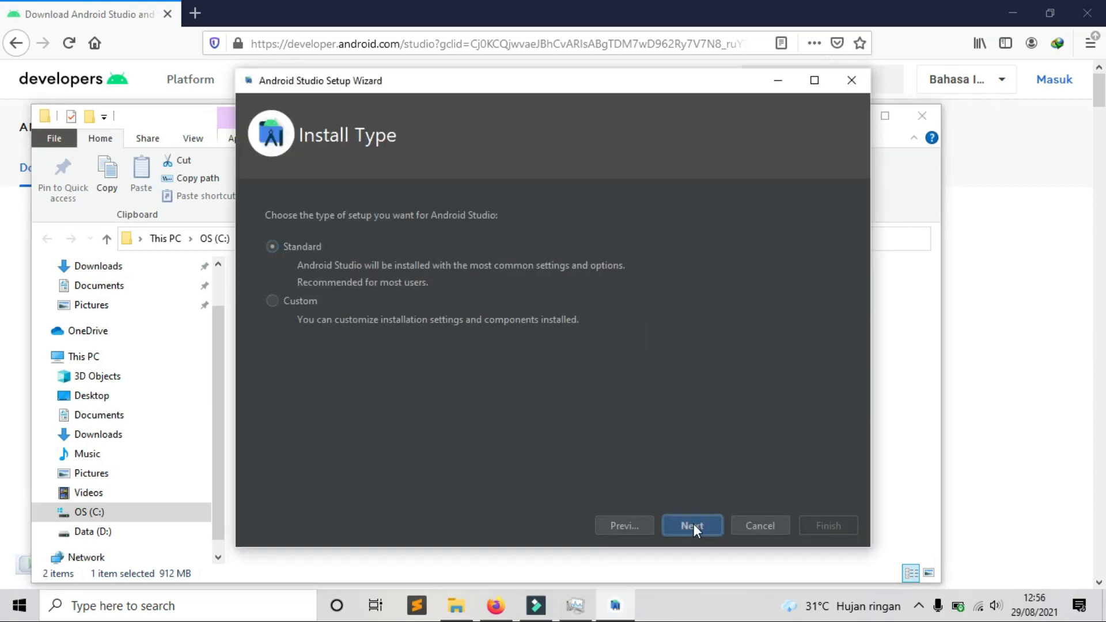
{"action": "left_click", "coordinate": [693, 524]}
{"action": "left_click", "coordinate": [568, 225]}
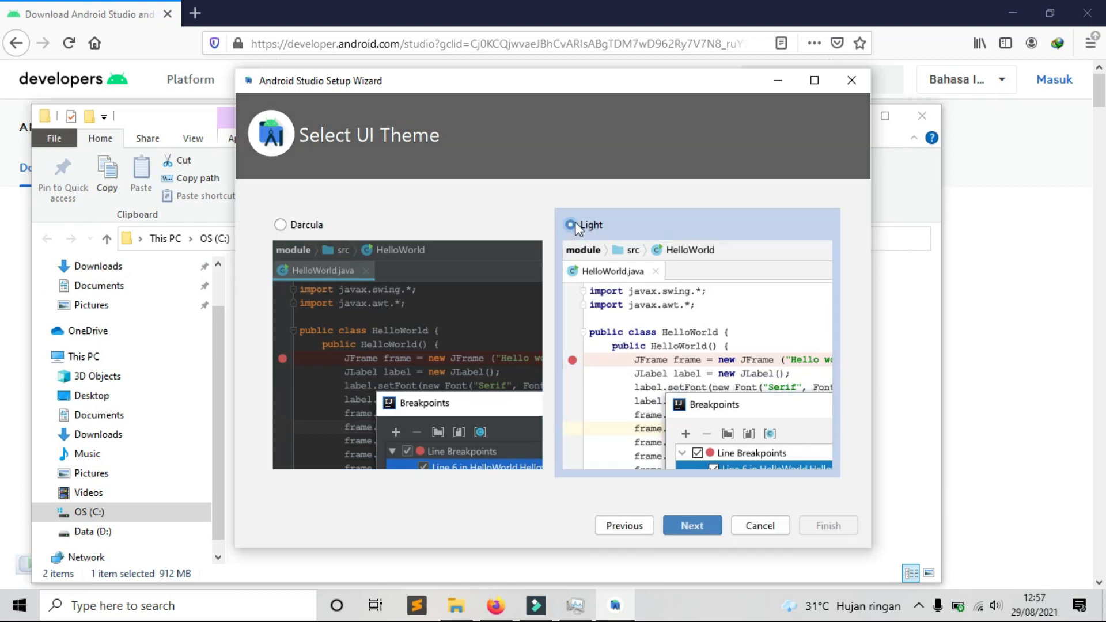
{"action": "left_click", "coordinate": [690, 524]}
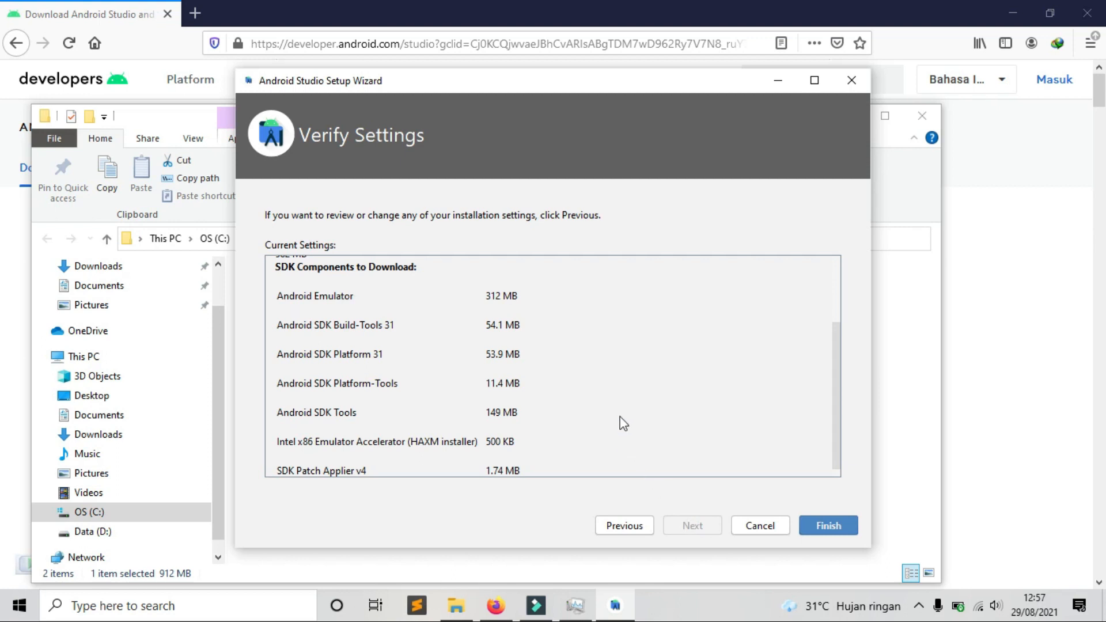
Step: Review the SDK components to download, install them and finish the setup wizard
{"action": "scroll", "coordinate": [817, 365], "scroll_direction": "up", "scroll_amount": 4}
{"action": "scroll", "coordinate": [766, 311], "scroll_direction": "down", "scroll_amount": 4}
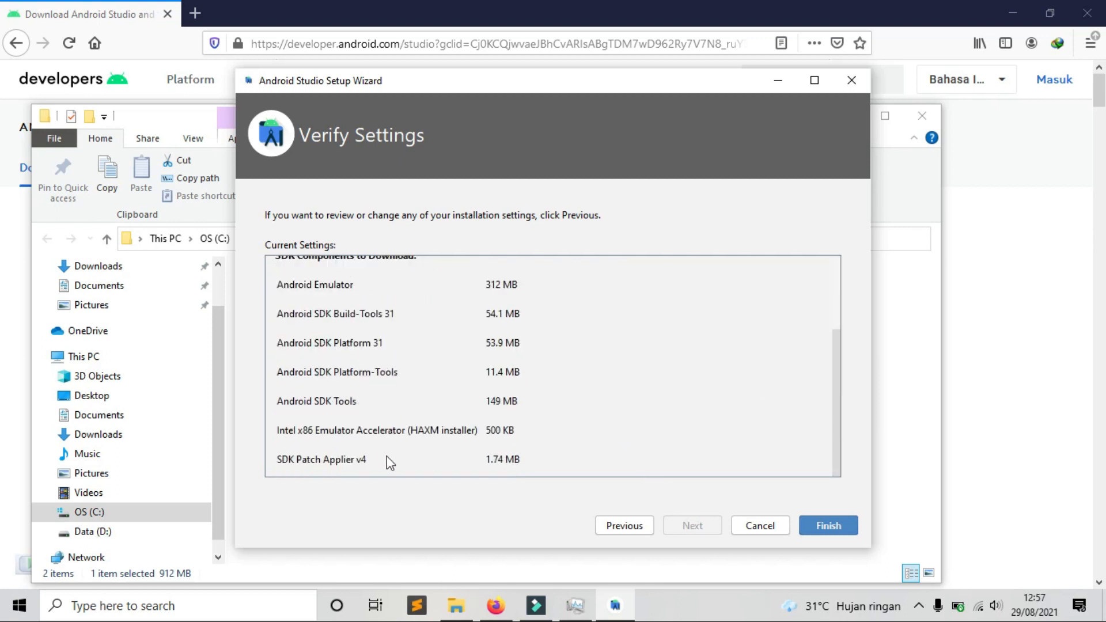
{"action": "left_click", "coordinate": [833, 525]}
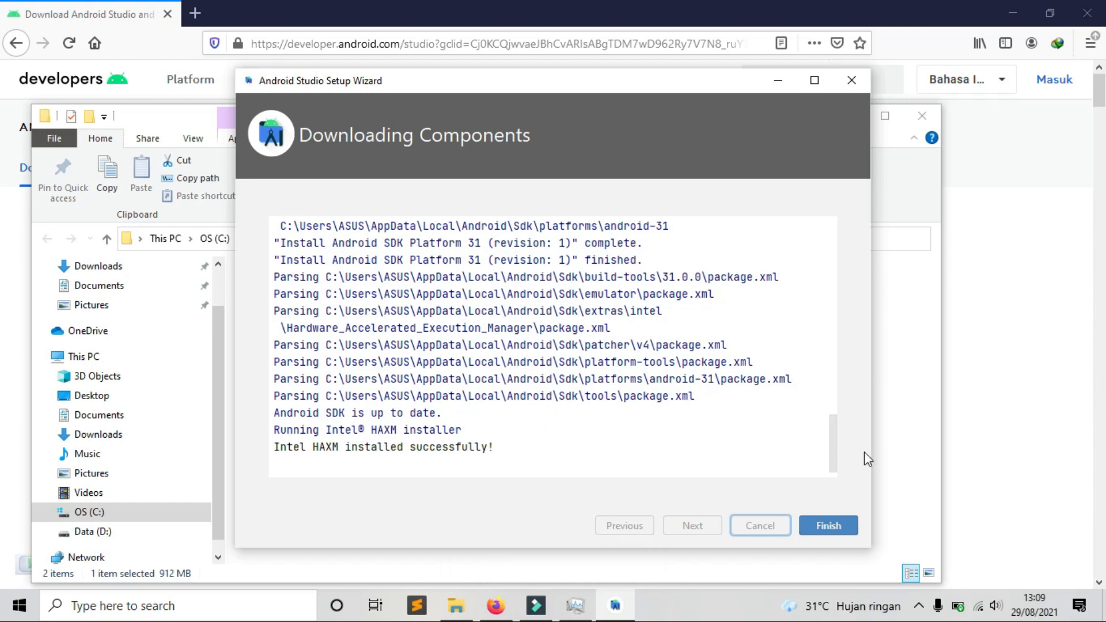
{"action": "left_click", "coordinate": [830, 525]}
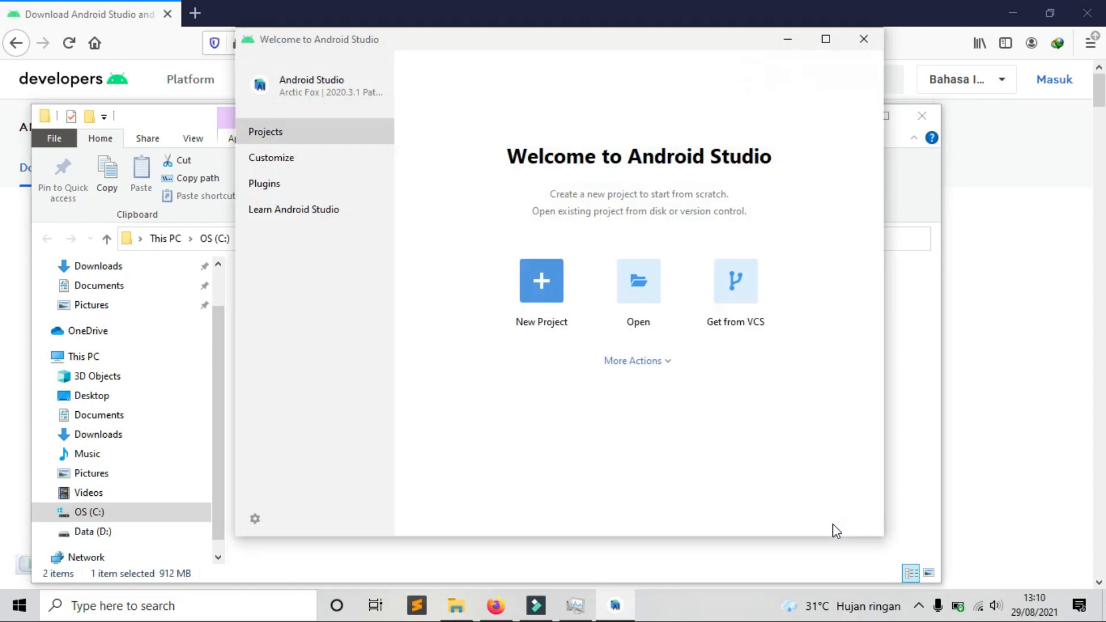
Step: Start a new phone and tablet project based on the Navigation Drawer Activity template
{"action": "left_click", "coordinate": [555, 296]}
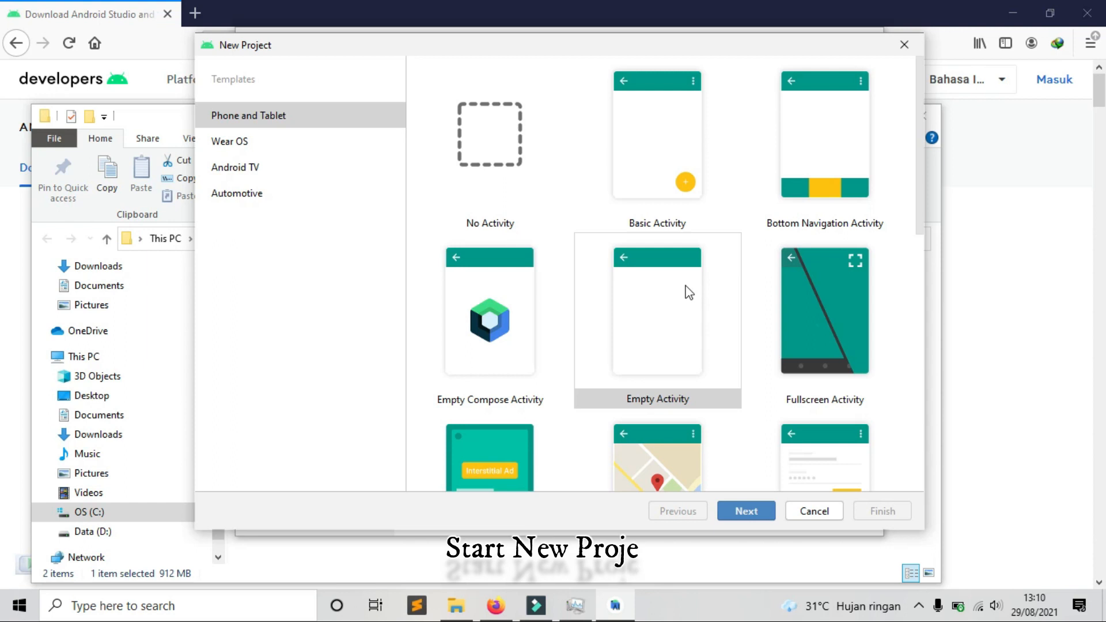
{"action": "scroll", "coordinate": [725, 309], "scroll_direction": "down", "scroll_amount": 3}
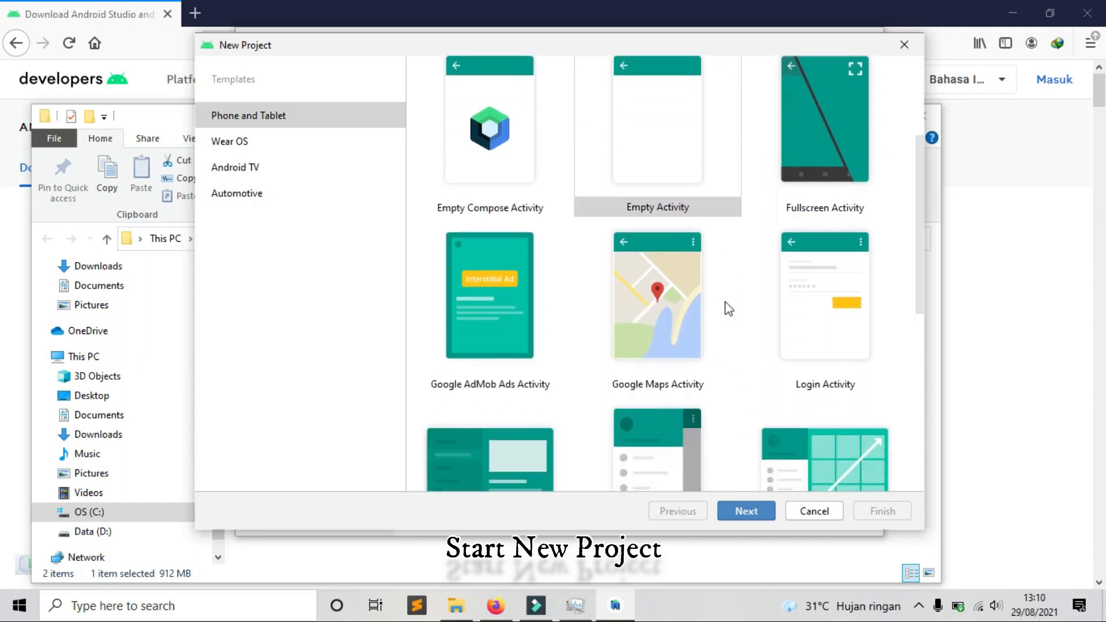
{"action": "scroll", "coordinate": [728, 309], "scroll_direction": "down", "scroll_amount": 6}
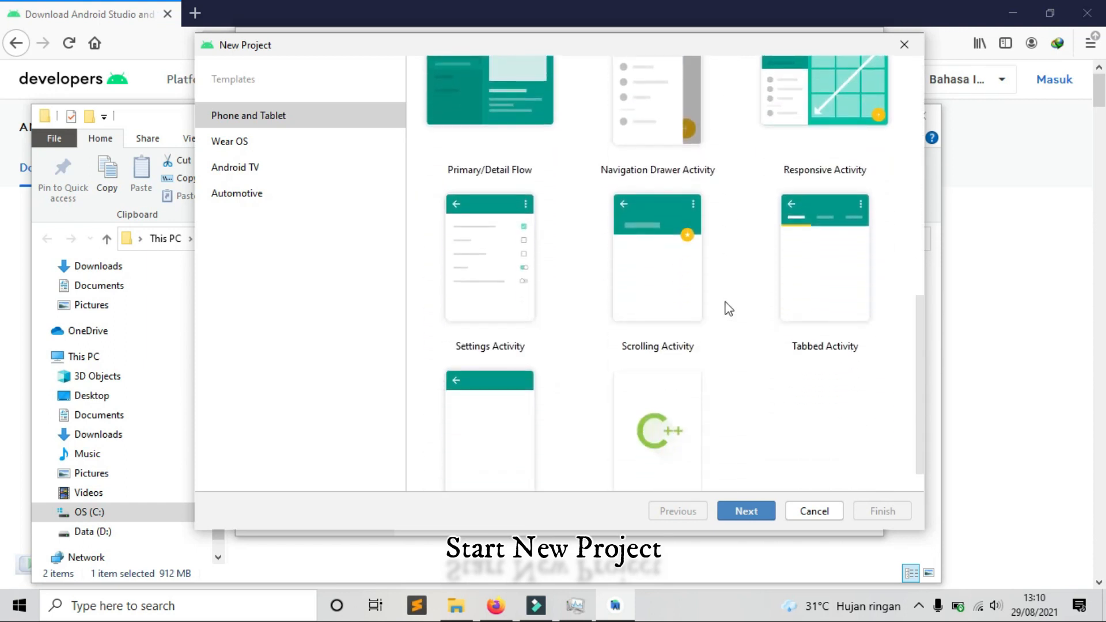
{"action": "scroll", "coordinate": [725, 309], "scroll_direction": "up", "scroll_amount": 3}
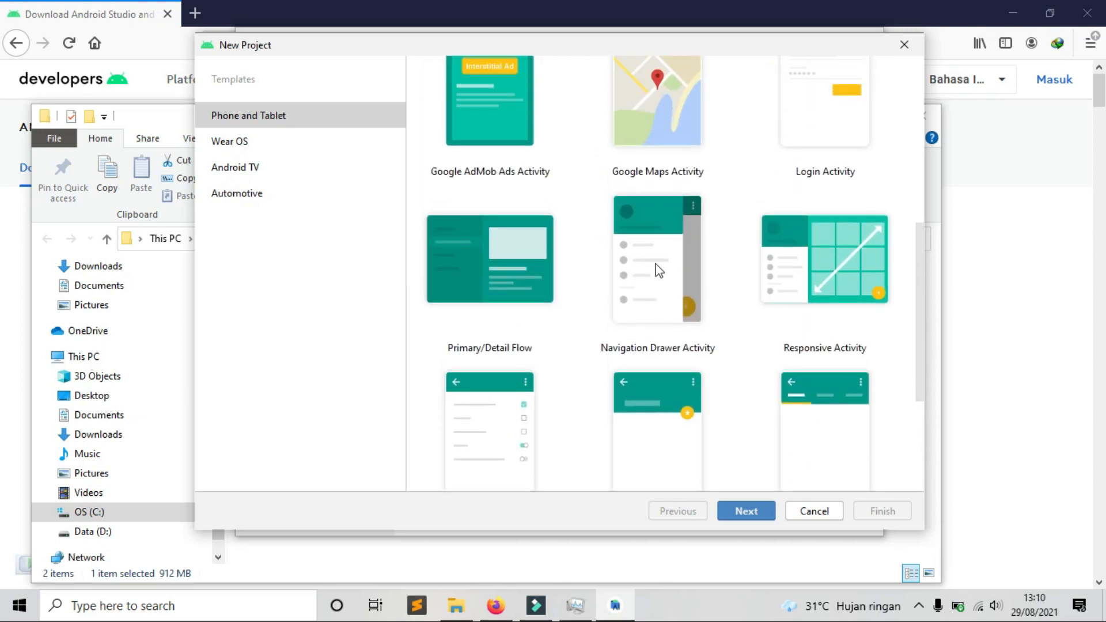
{"action": "left_click", "coordinate": [657, 268]}
{"action": "left_click", "coordinate": [756, 510]}
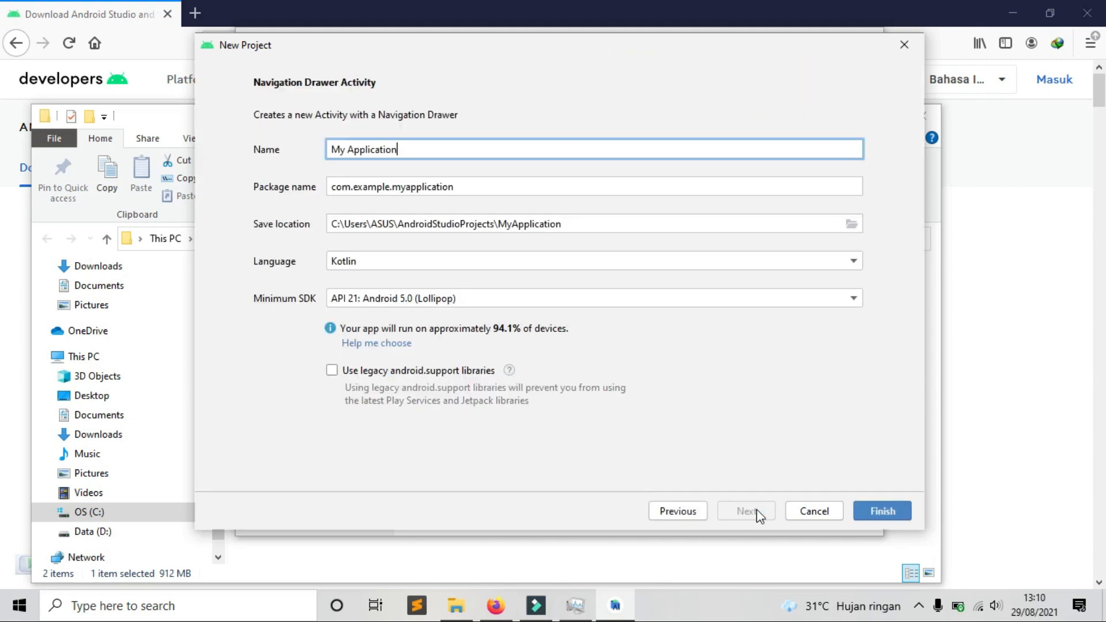
Step: Set the new project's save location to D:\android\AndroidStudioProjects\MyAplication
{"action": "left_click", "coordinate": [851, 224]}
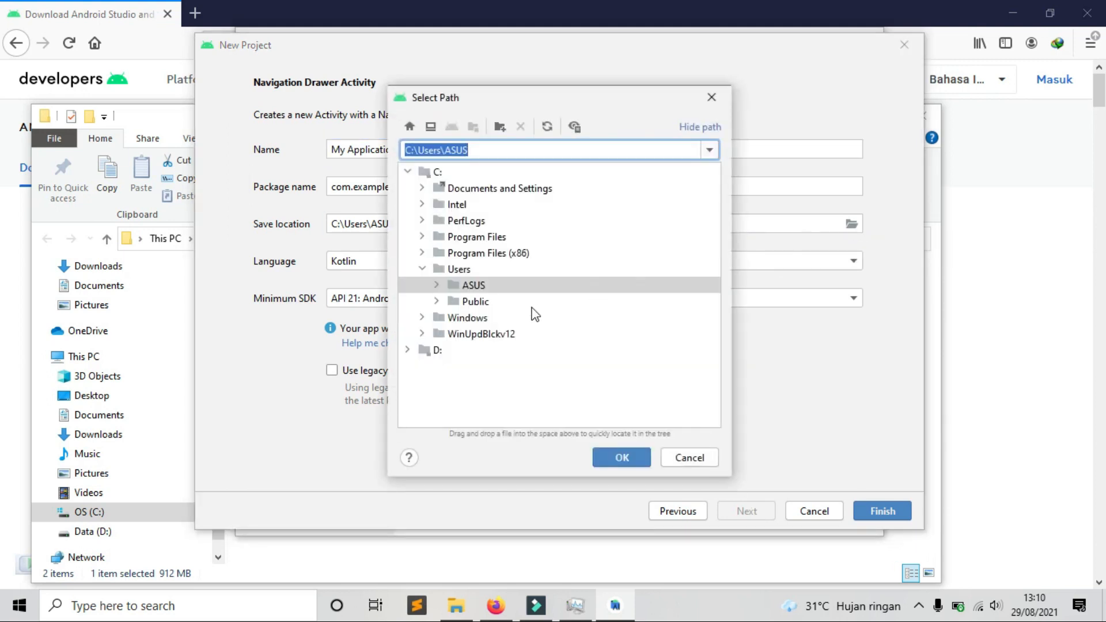
{"action": "left_click", "coordinate": [407, 349]}
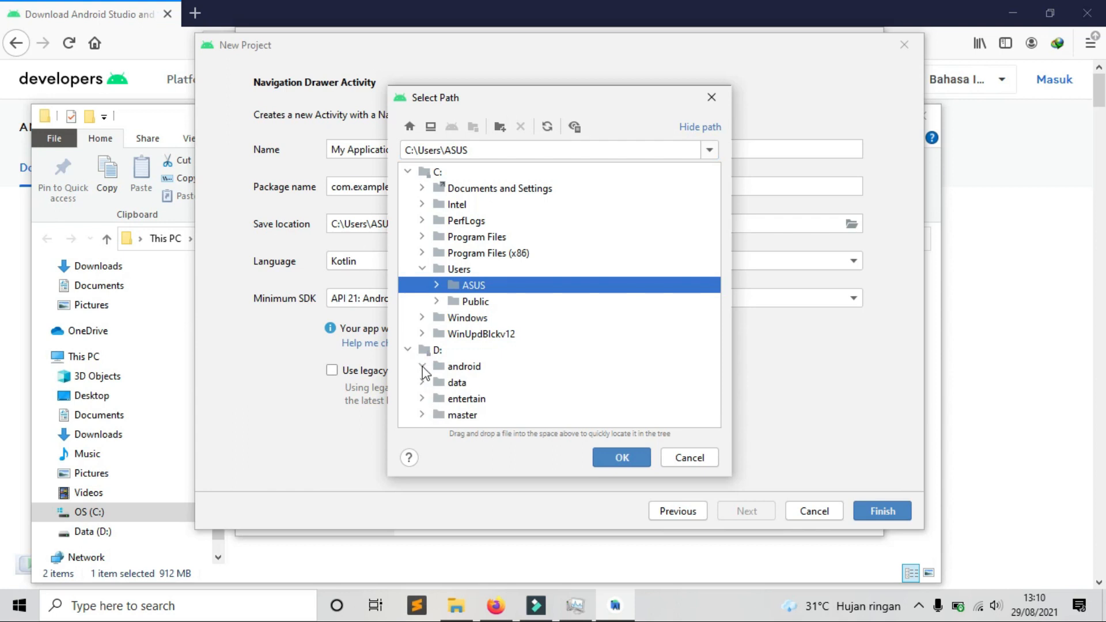
{"action": "left_click", "coordinate": [444, 367]}
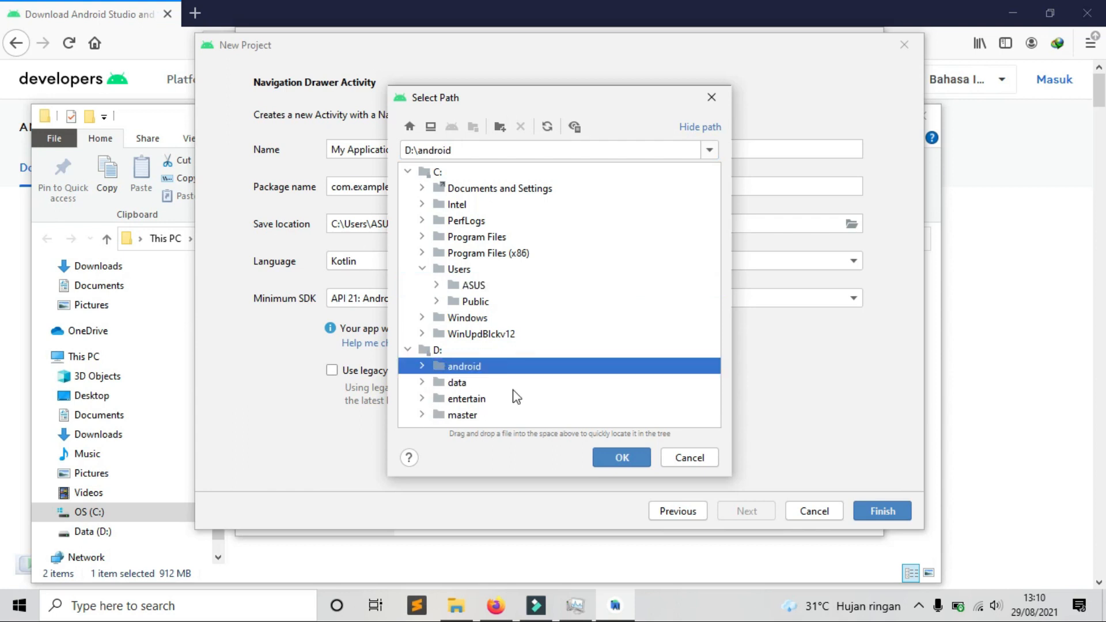
{"action": "left_click_drag", "start_coordinate": [600, 97], "coordinate": [793, 85]}
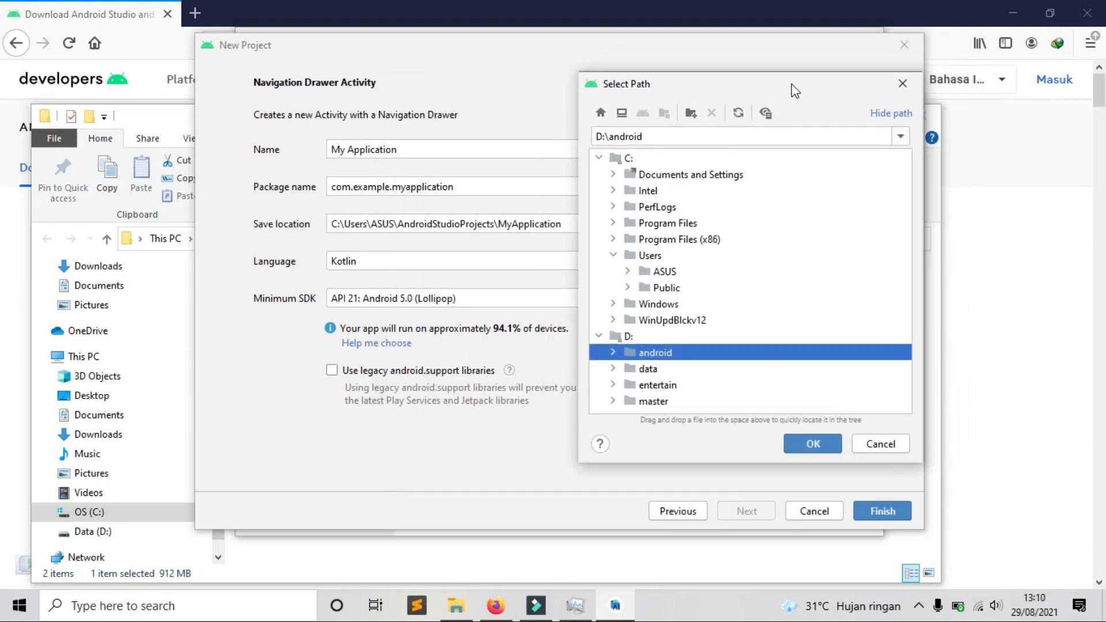
{"action": "left_click", "coordinate": [802, 444]}
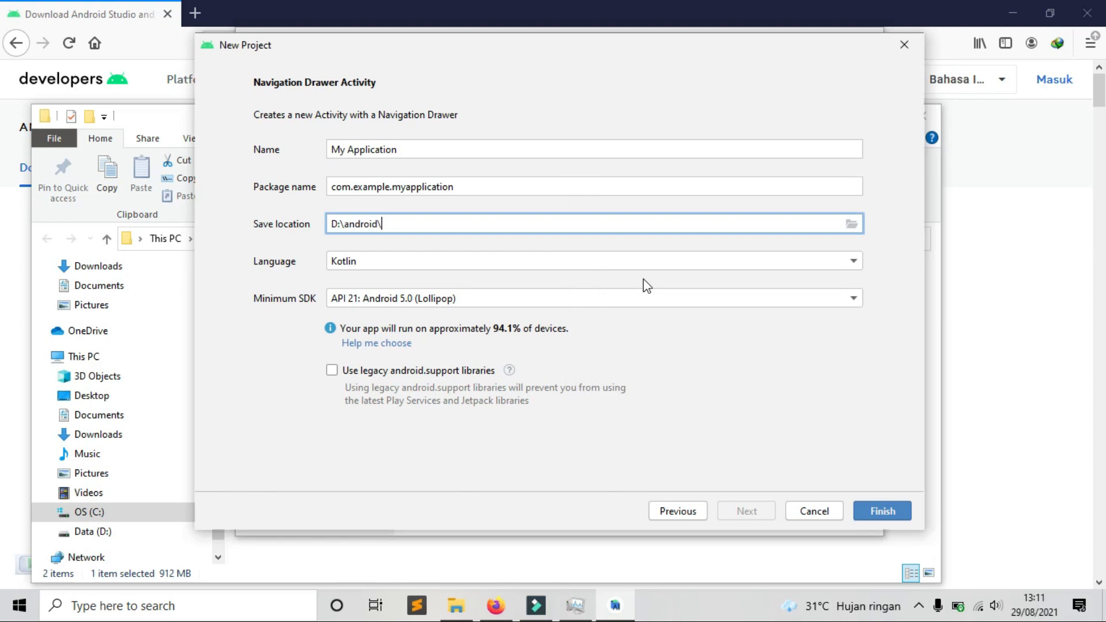
{"action": "type", "text": "AndroidStudioProjects\\"}
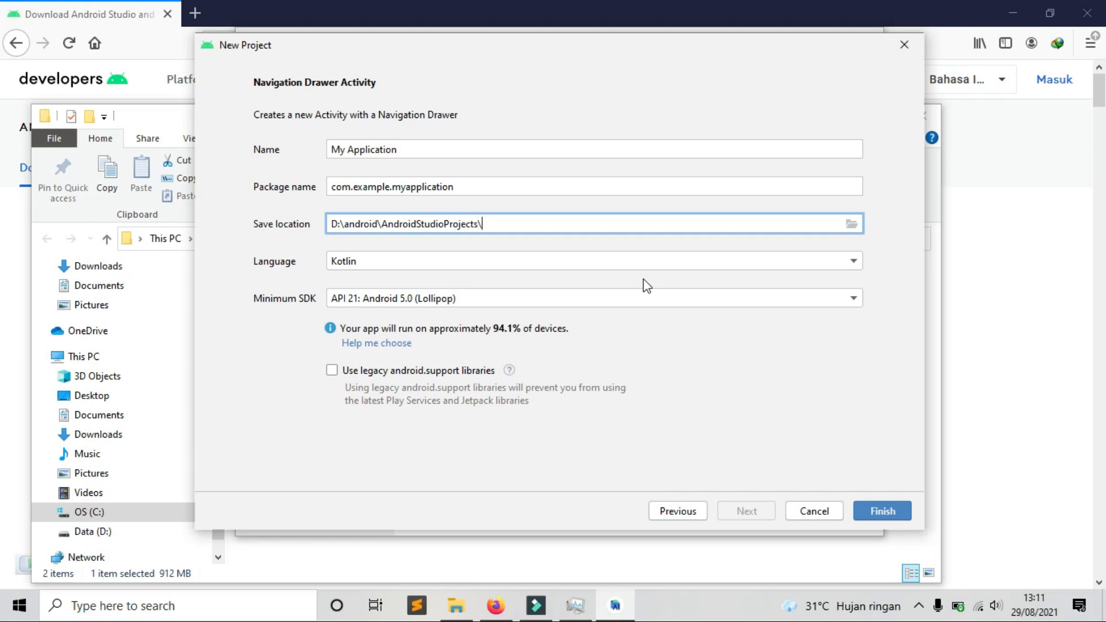
{"action": "type", "text": "MyAplication"}
Step: Choose Java as the project language and create the project
{"action": "left_click", "coordinate": [625, 258]}
{"action": "left_click", "coordinate": [576, 283]}
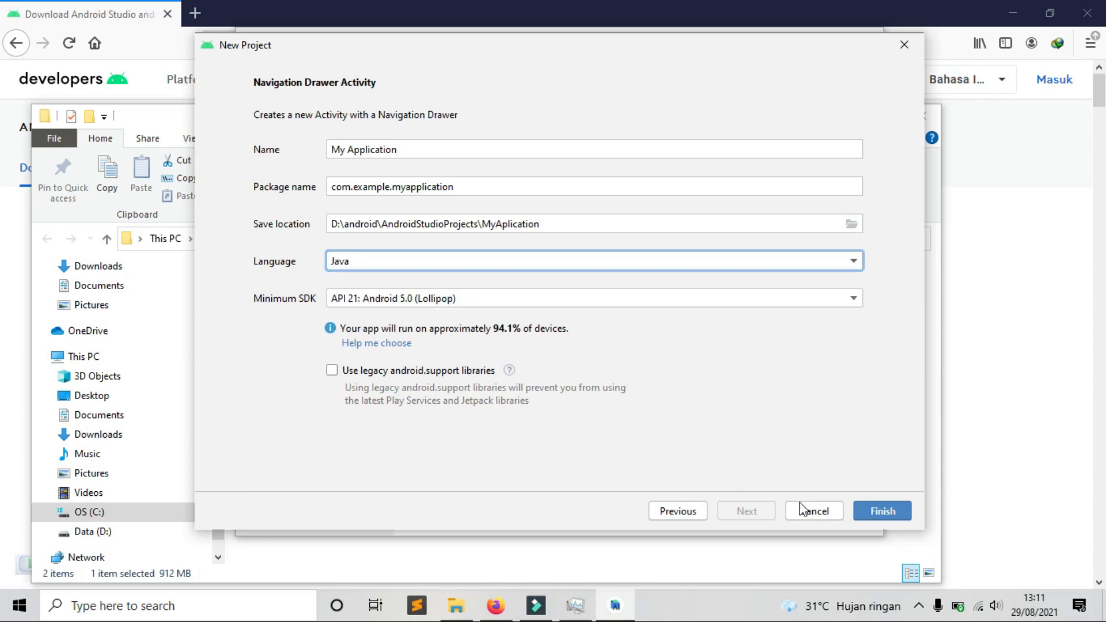
{"action": "left_click", "coordinate": [878, 511]}
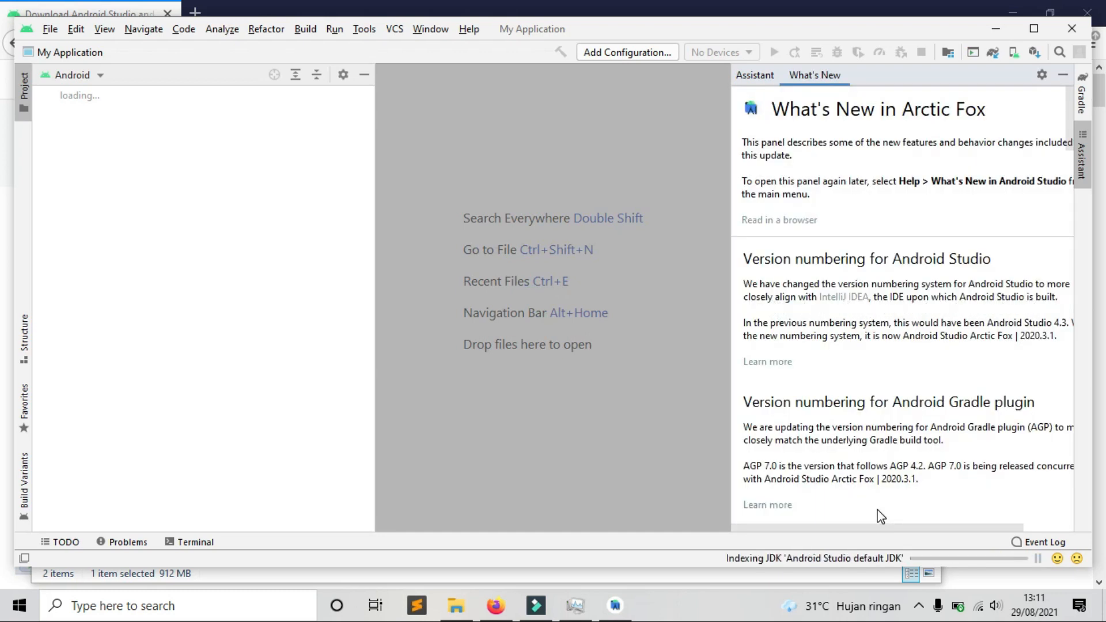
Step: Maximize the project window, narrow the project tree and hide the What's New panel
{"action": "left_click", "coordinate": [1034, 28]}
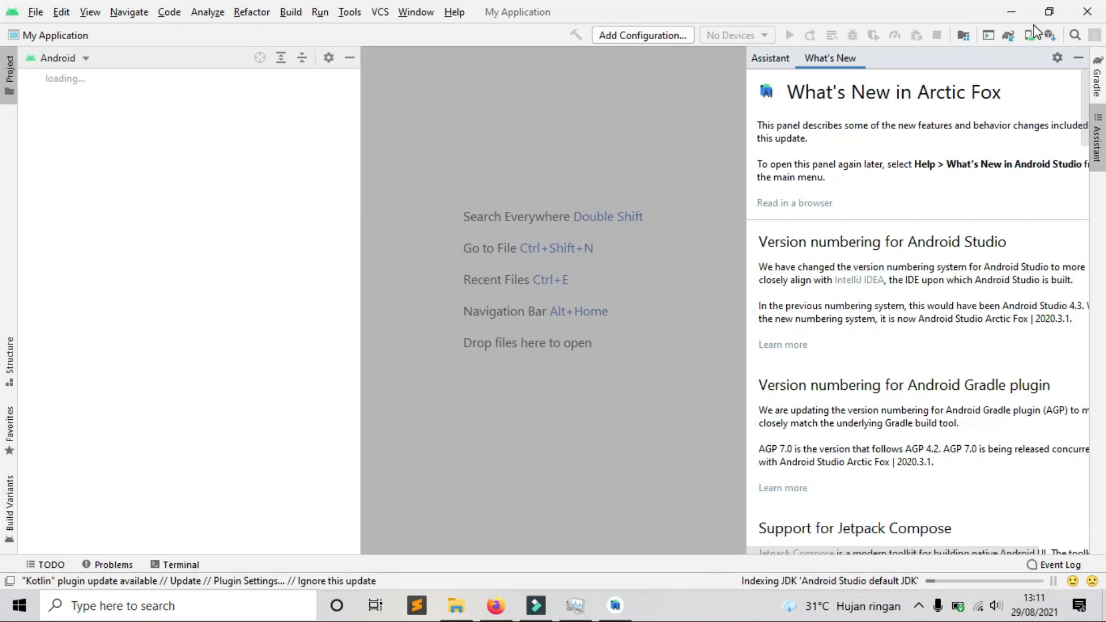
{"action": "left_click_drag", "start_coordinate": [361, 204], "coordinate": [236, 201]}
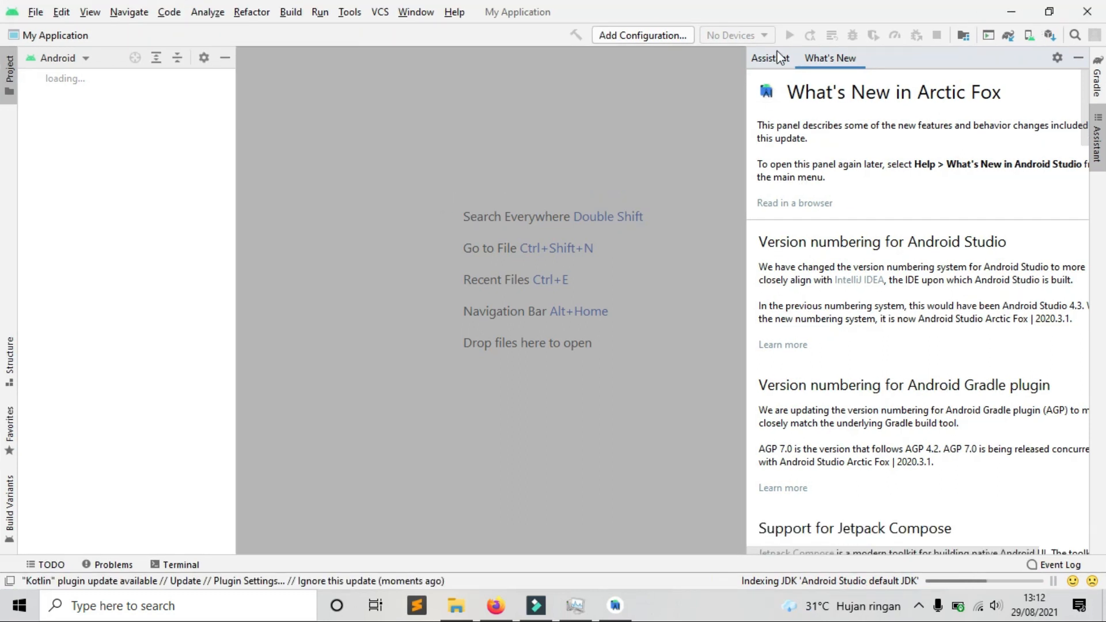
{"action": "left_click", "coordinate": [1078, 58]}
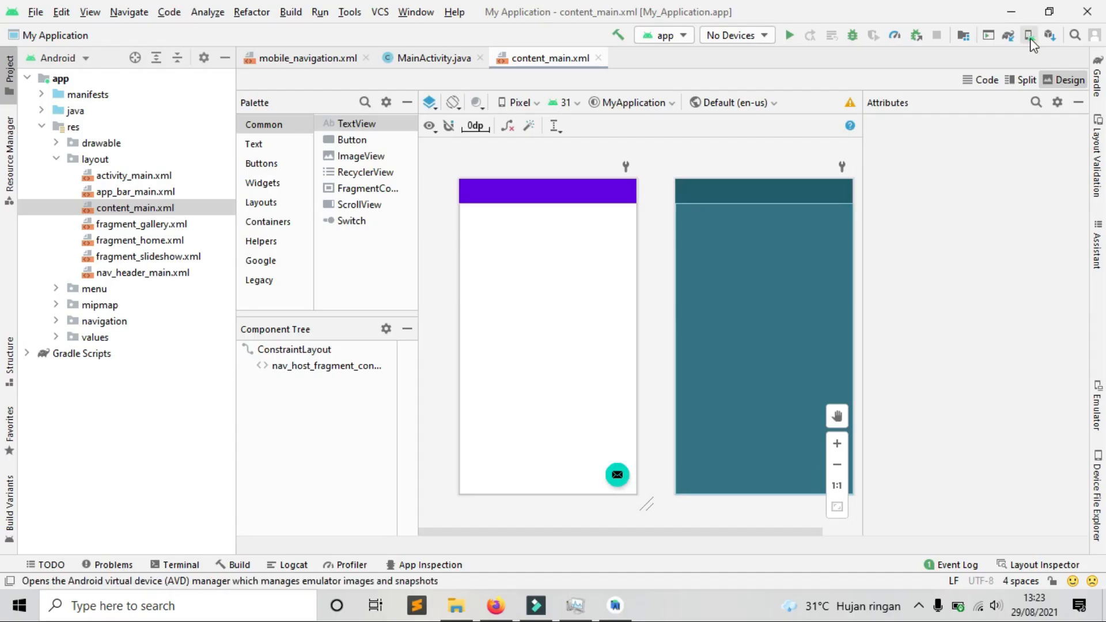
Step: Start creating a virtual device from the AVD manager, using the Pixel 2 phone as its hardware
{"action": "left_click", "coordinate": [1029, 35]}
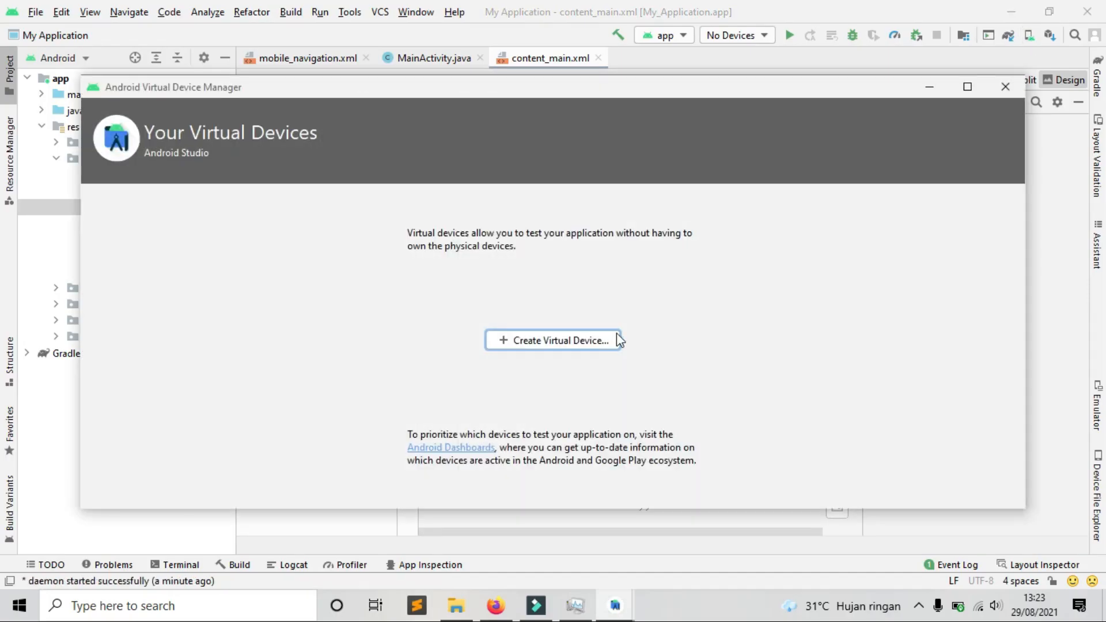
{"action": "left_click", "coordinate": [576, 341]}
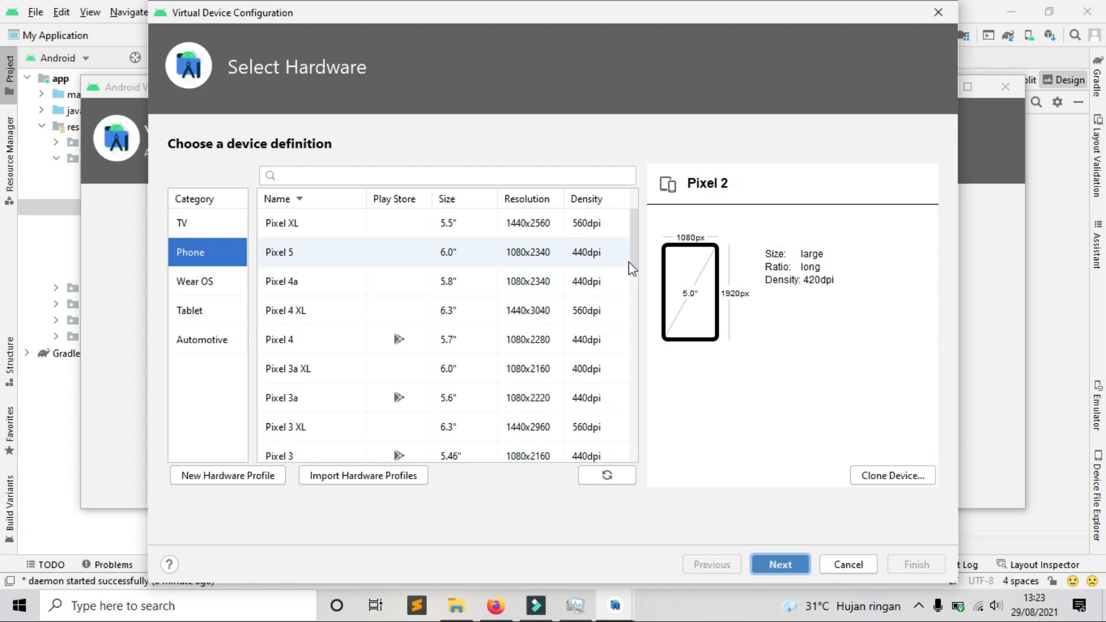
{"action": "scroll", "coordinate": [589, 283], "scroll_direction": "down", "scroll_amount": 2}
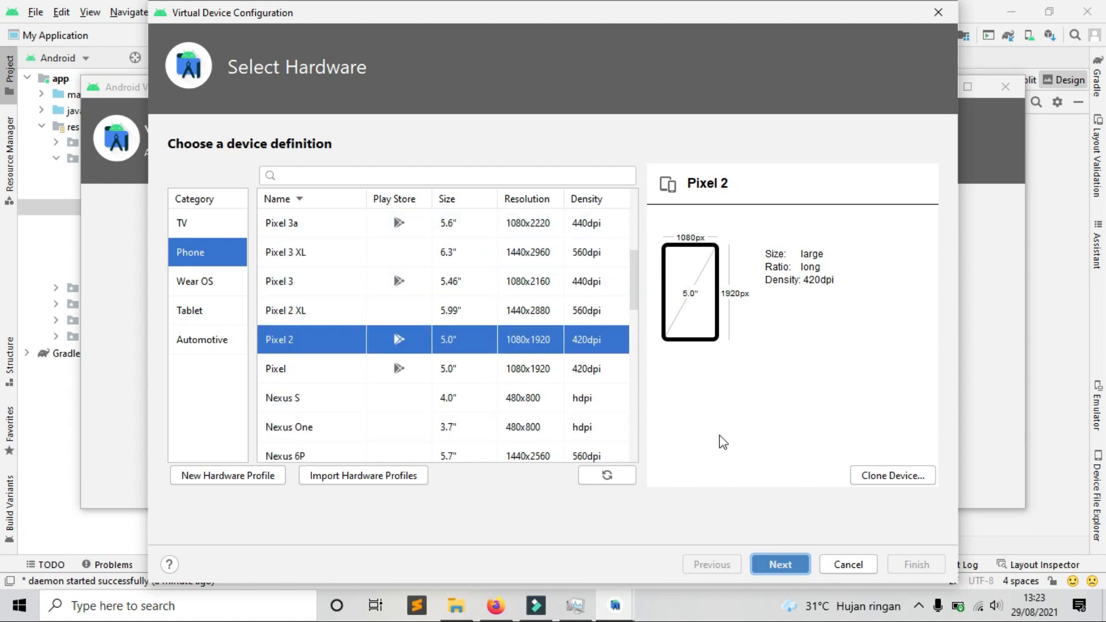
{"action": "left_click", "coordinate": [785, 562]}
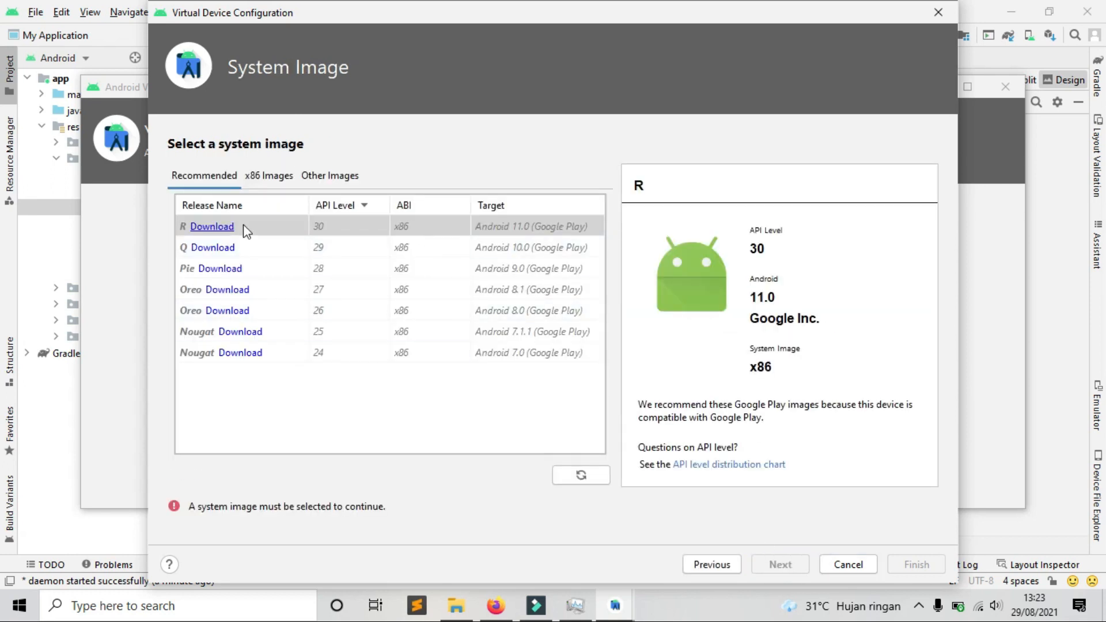
Step: Download the R system image (API 30, x86), accept its SDK license and finish the component installation
{"action": "left_click", "coordinate": [224, 228]}
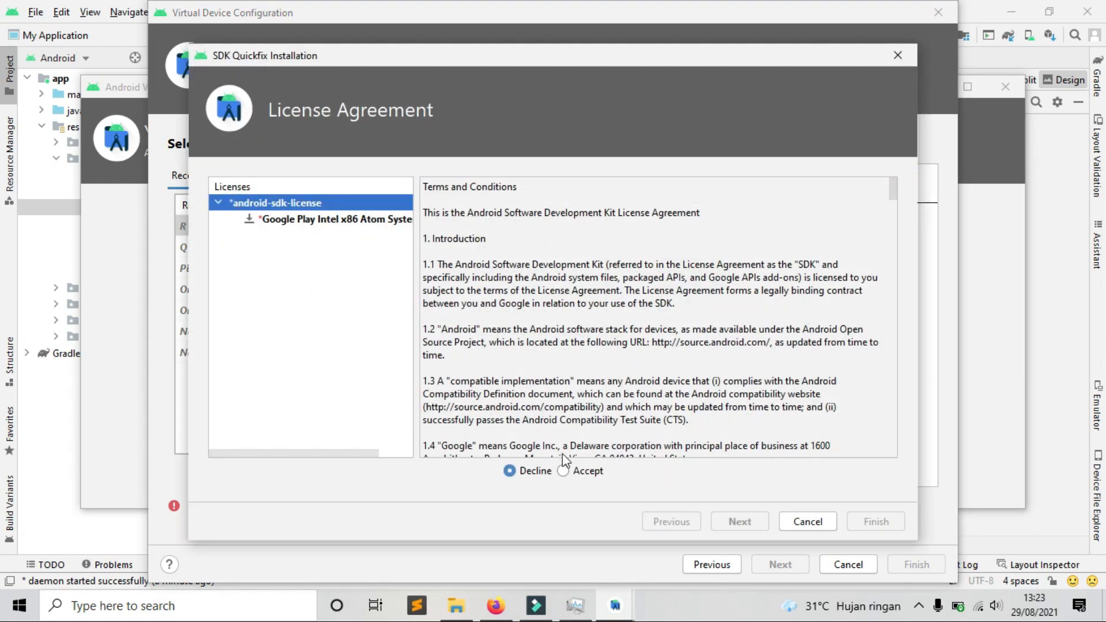
{"action": "left_click", "coordinate": [574, 472]}
{"action": "left_click", "coordinate": [738, 522]}
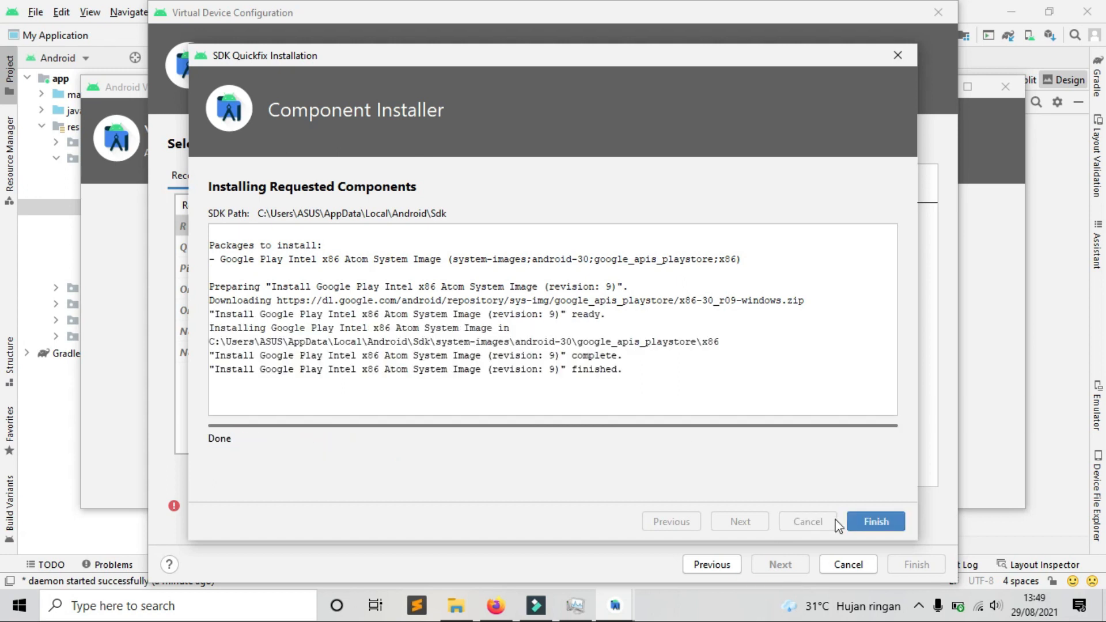
{"action": "left_click", "coordinate": [869, 519]}
Step: Select the R system image for the virtual device and create it with the default name and settings
{"action": "left_click", "coordinate": [358, 224]}
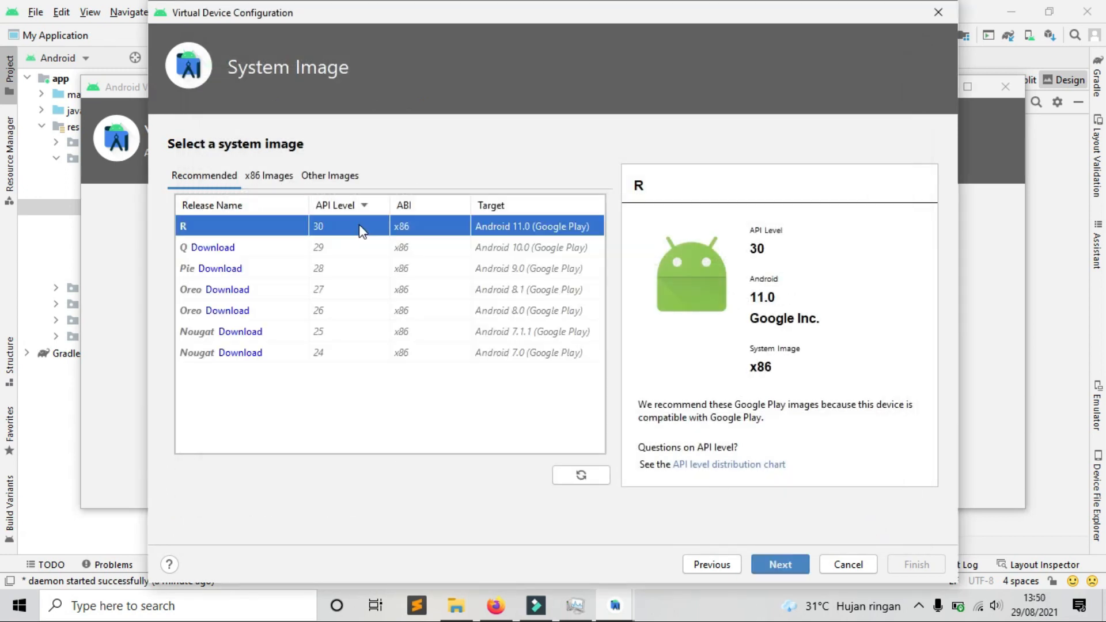
{"action": "left_click", "coordinate": [781, 564]}
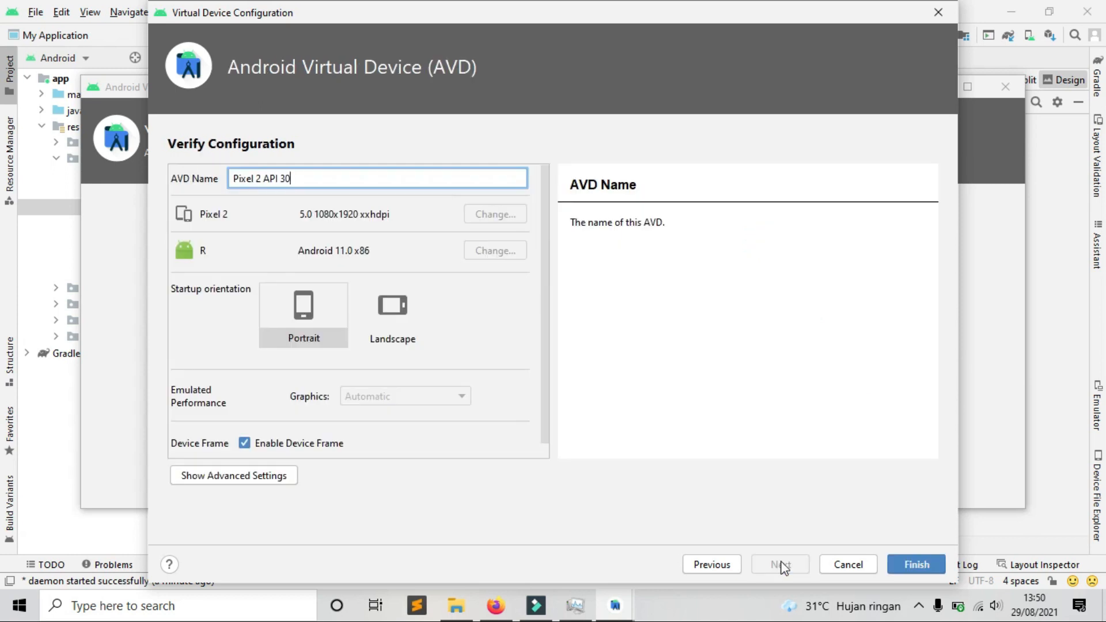
{"action": "left_click", "coordinate": [916, 564]}
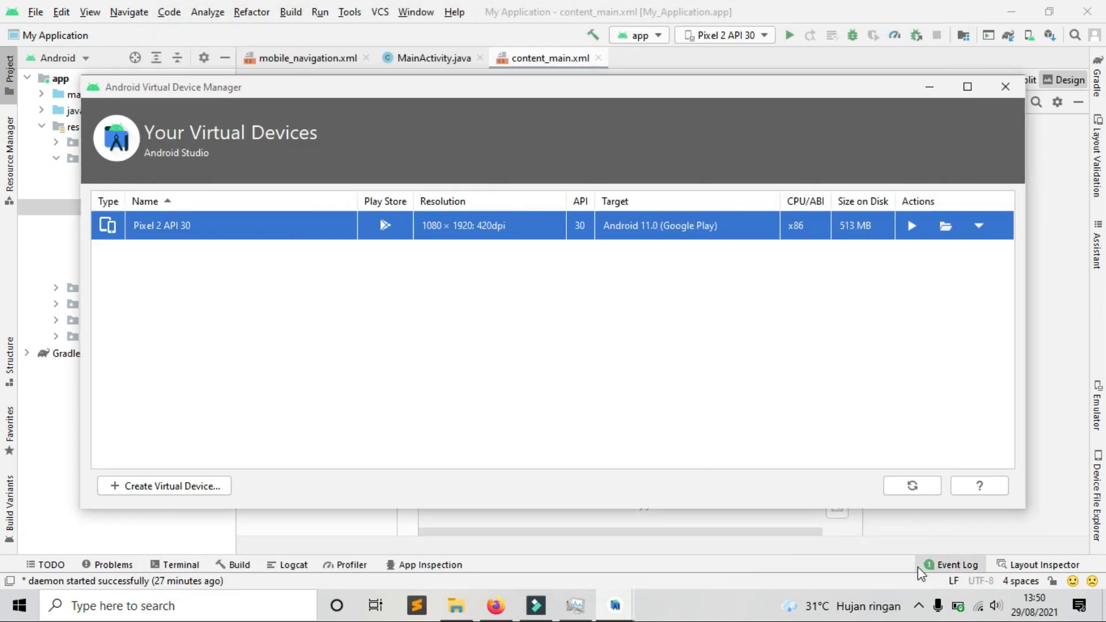
Step: Launch the Pixel 2 API 30 virtual device, close the device manager and move the emulator clear of the project tree
{"action": "left_click", "coordinate": [913, 228]}
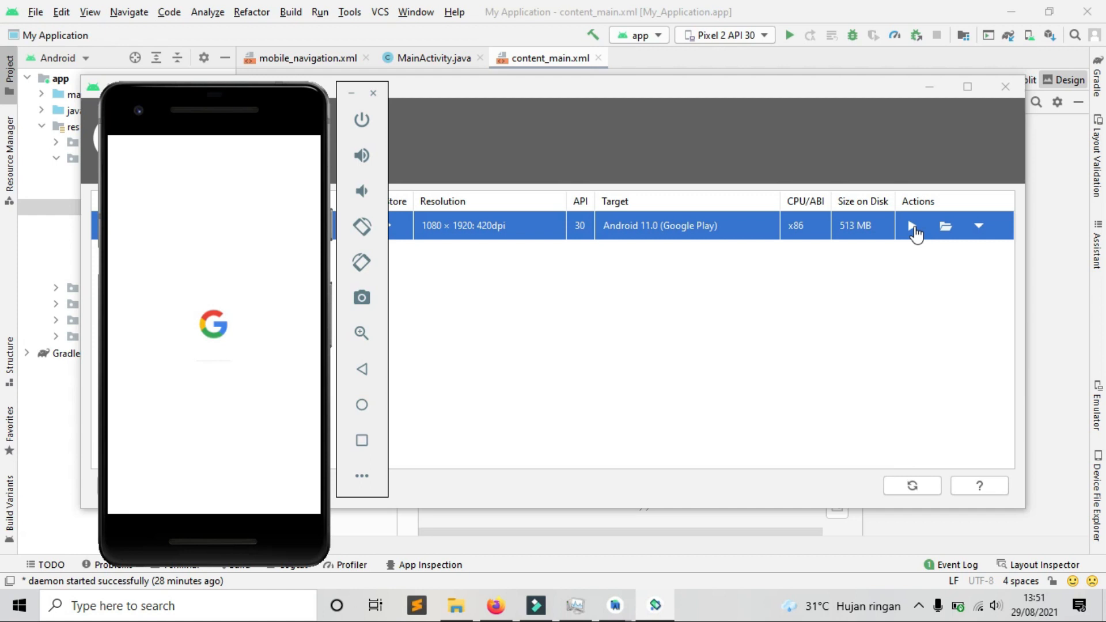
{"action": "left_click", "coordinate": [1011, 89]}
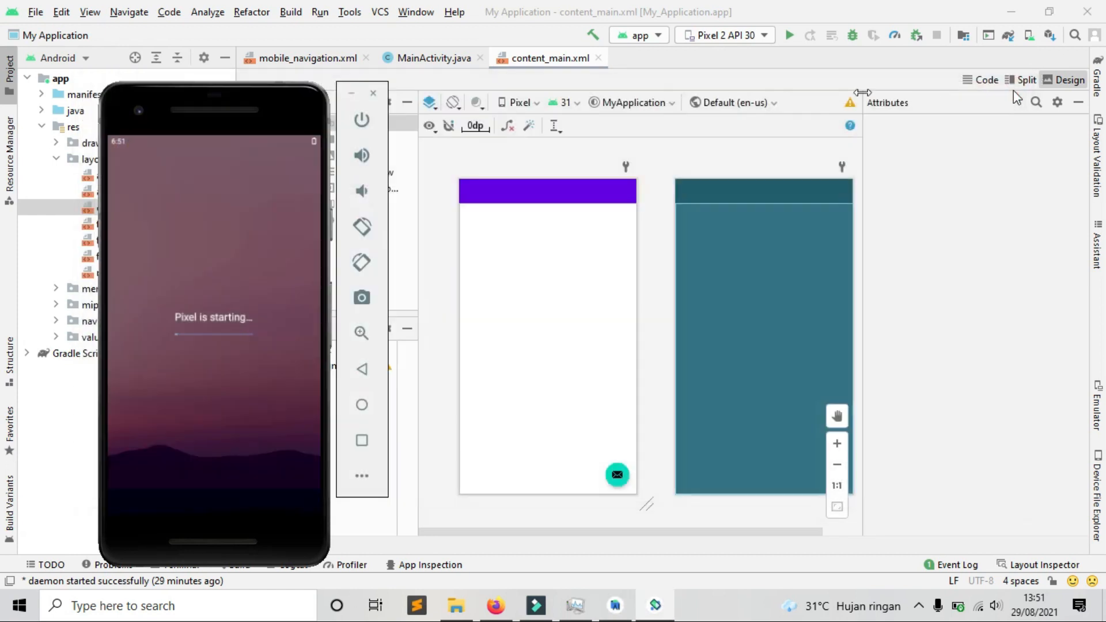
{"action": "left_click_drag", "start_coordinate": [257, 90], "coordinate": [1024, 100]}
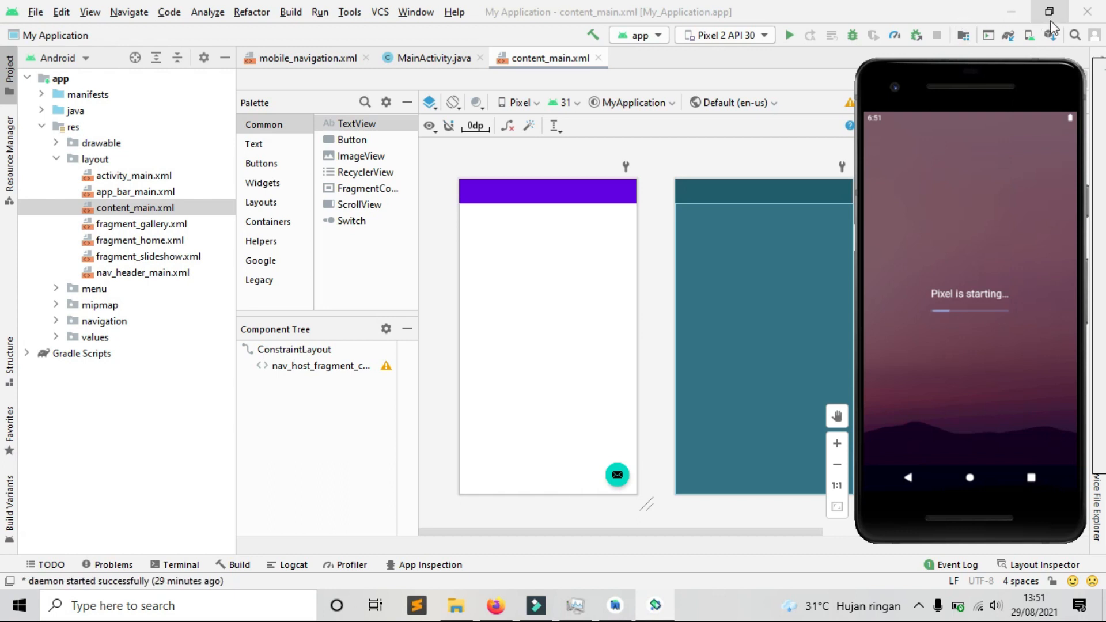
Step: Shrink the project window to fit beside the emulator and show content_main.xml in Split view with a wider code pane
{"action": "left_click", "coordinate": [1050, 14]}
{"action": "left_click_drag", "start_coordinate": [1092, 174], "coordinate": [851, 182]}
{"action": "left_click", "coordinate": [765, 99]}
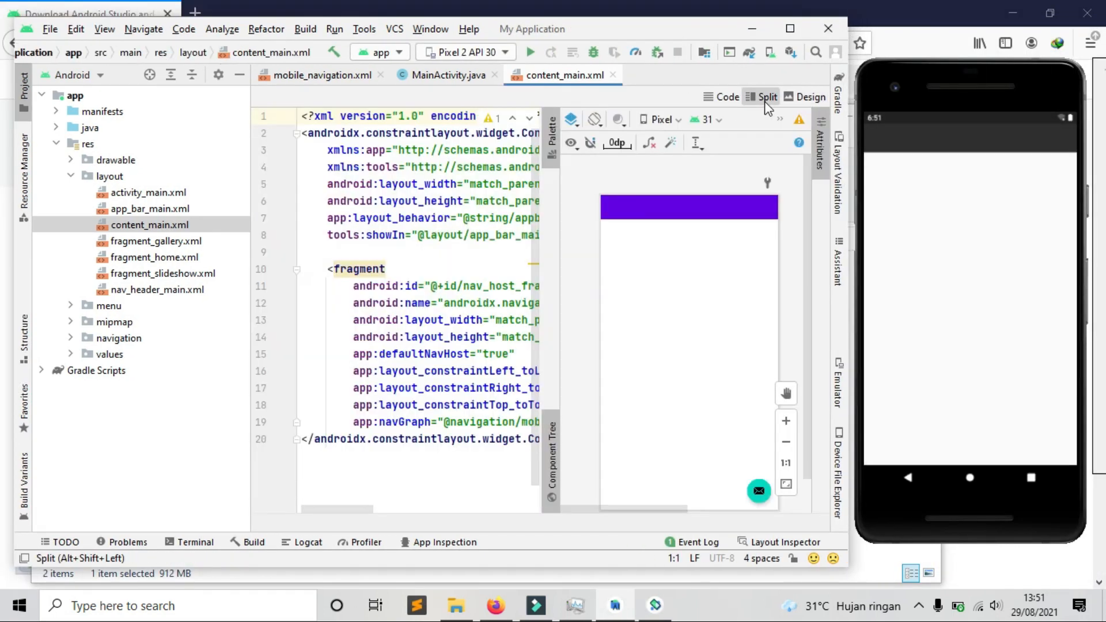
{"action": "left_click_drag", "start_coordinate": [251, 202], "coordinate": [188, 205]}
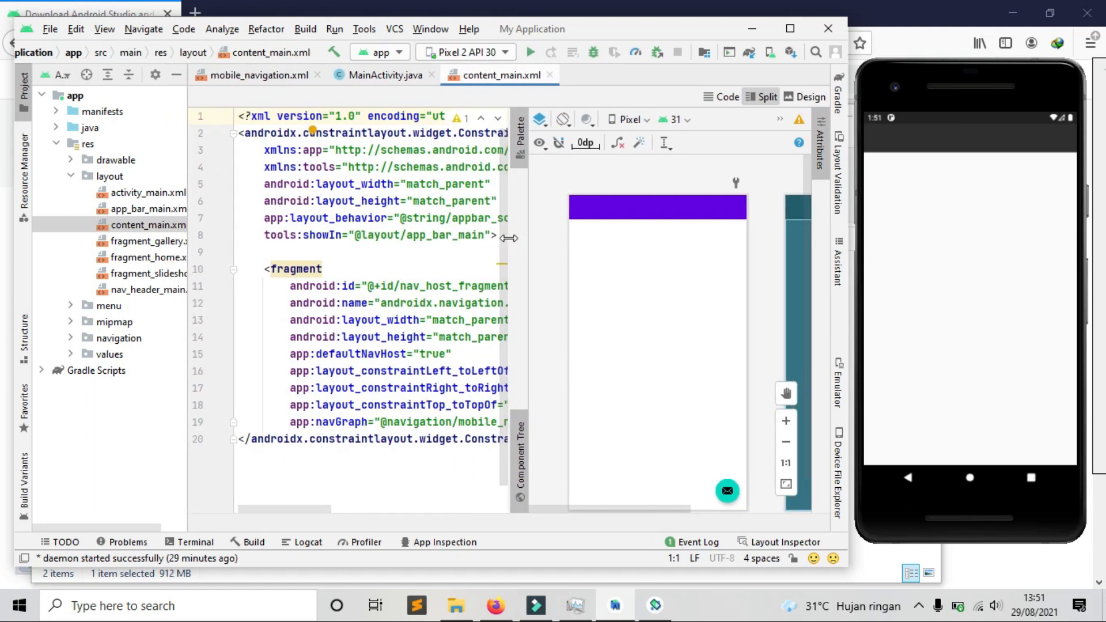
{"action": "left_click_drag", "start_coordinate": [508, 240], "coordinate": [612, 238]}
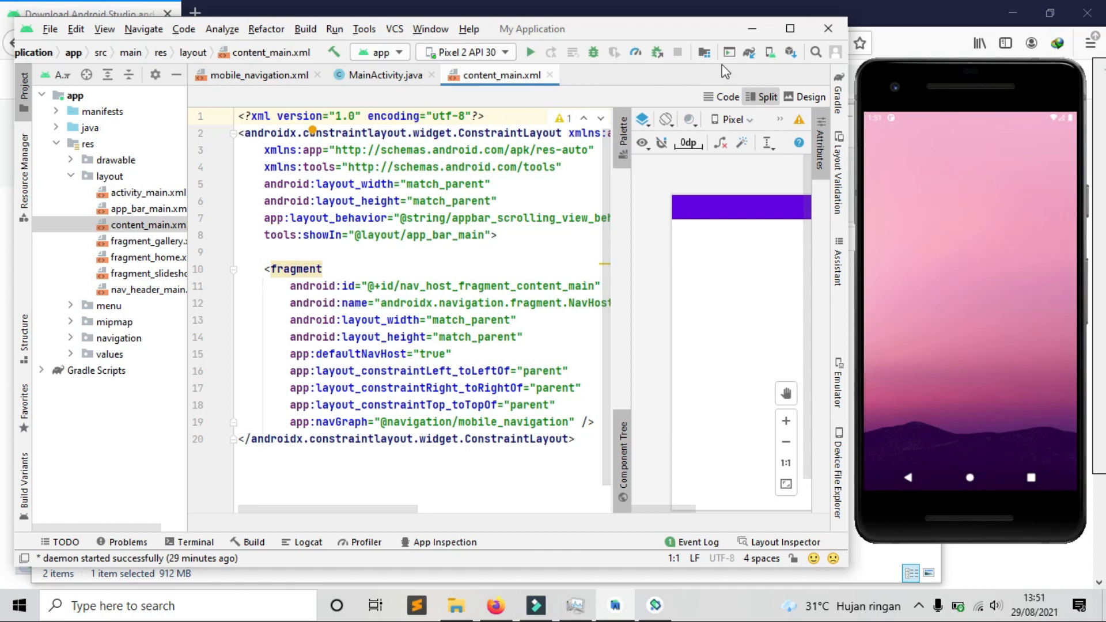
Step: Maximize the project window and run the app configuration on the Pixel 2 API 30 device
{"action": "left_click", "coordinate": [790, 29]}
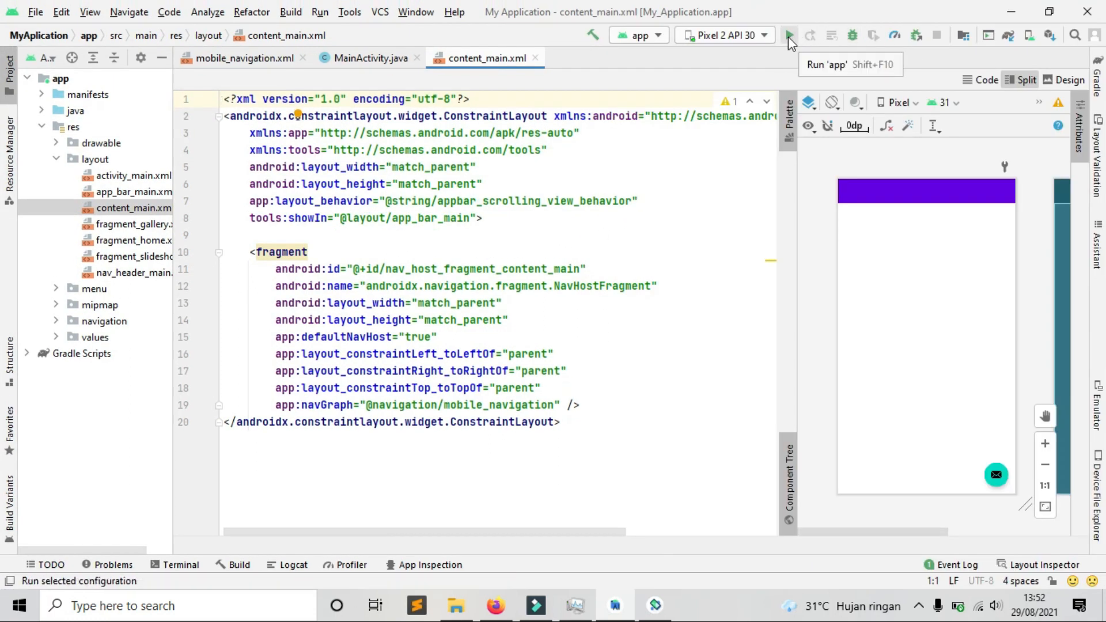
{"action": "left_click", "coordinate": [764, 36]}
{"action": "left_click", "coordinate": [764, 36]}
{"action": "left_click", "coordinate": [791, 35]}
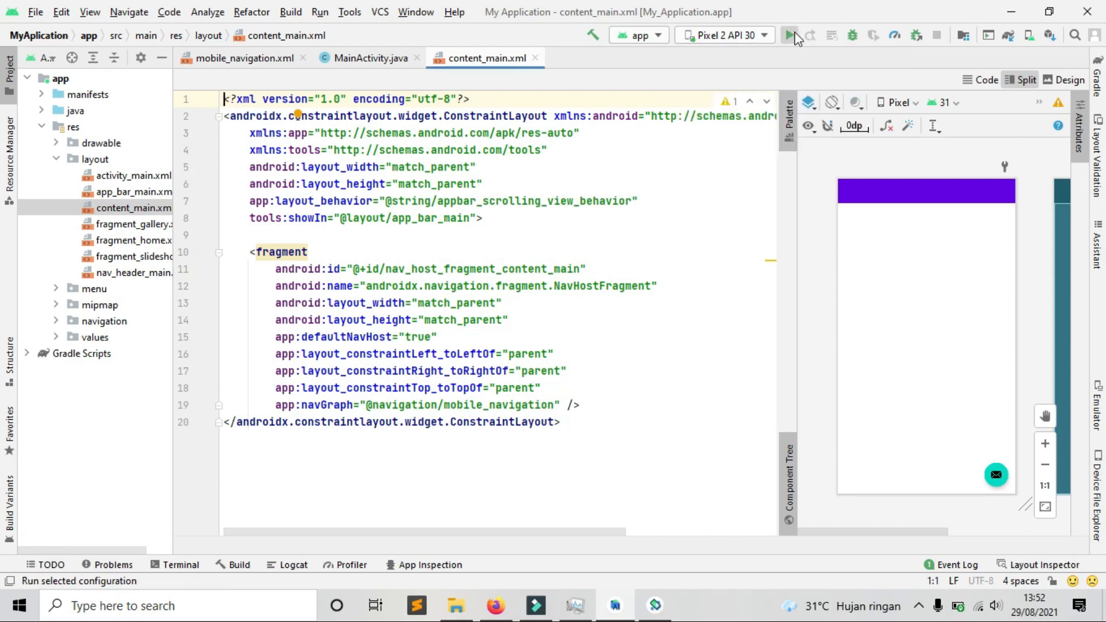
Step: Restore the project window to its smaller size and fit it to the free screen area beside the emulator
{"action": "left_click", "coordinate": [1047, 13]}
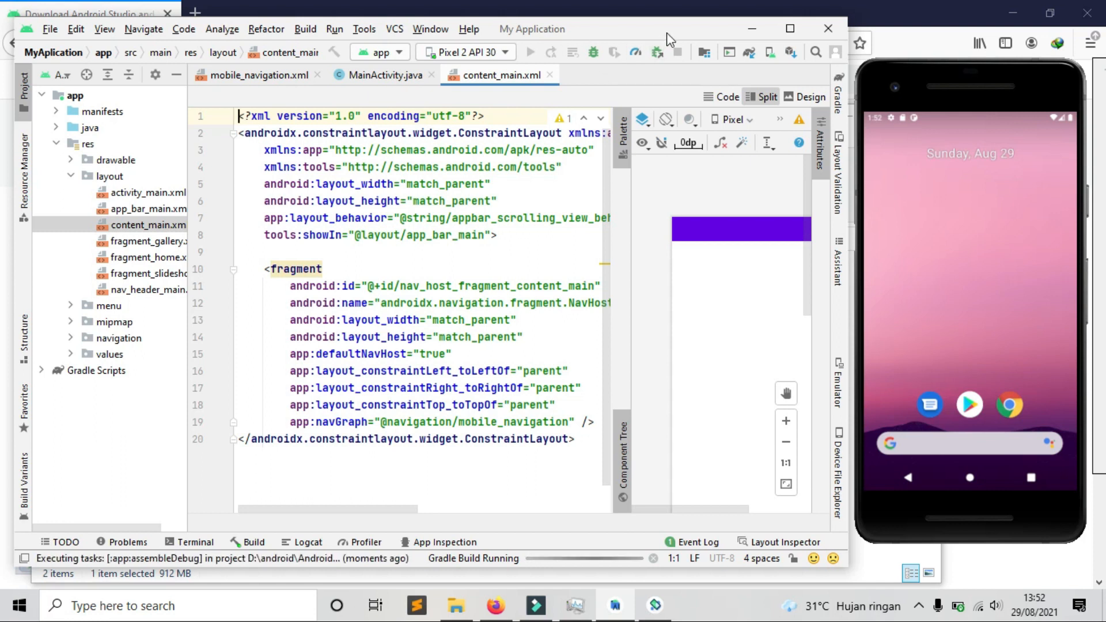
{"action": "left_click_drag", "start_coordinate": [665, 32], "coordinate": [651, 16]}
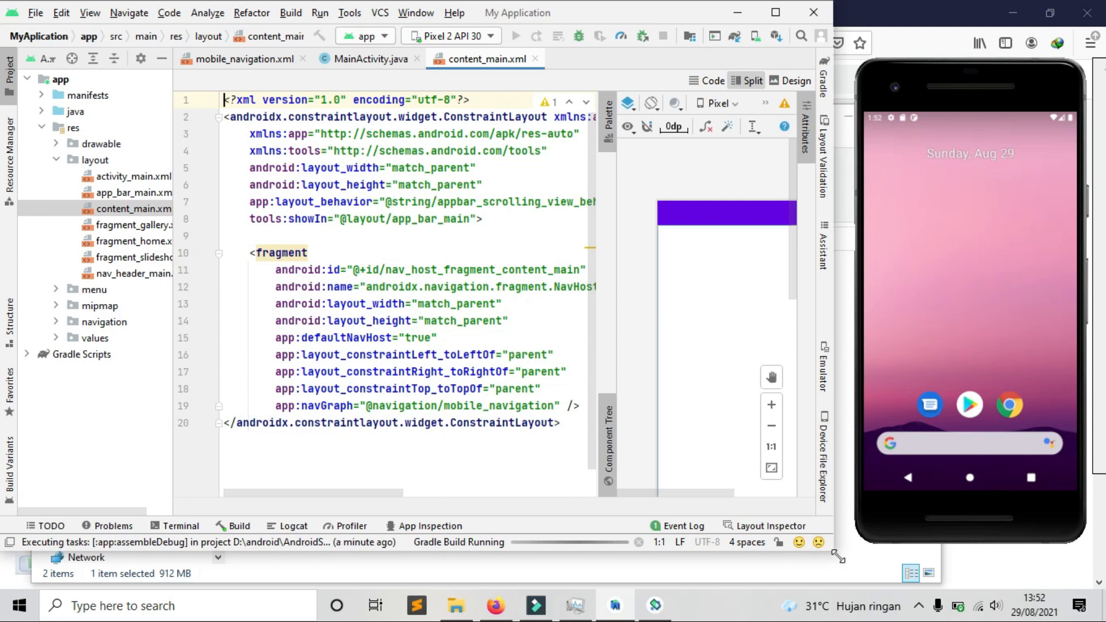
{"action": "left_click_drag", "start_coordinate": [838, 557], "coordinate": [862, 582]}
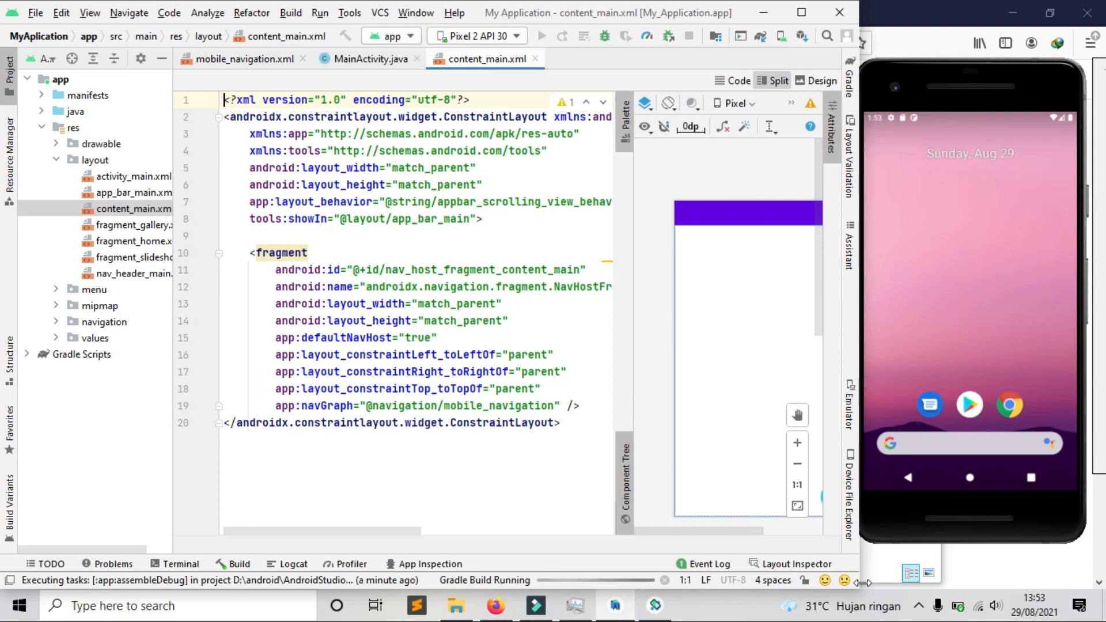
Step: Check the background tasks during the build and launch, hide them again and dismiss the build notifications
{"action": "left_click", "coordinate": [605, 581]}
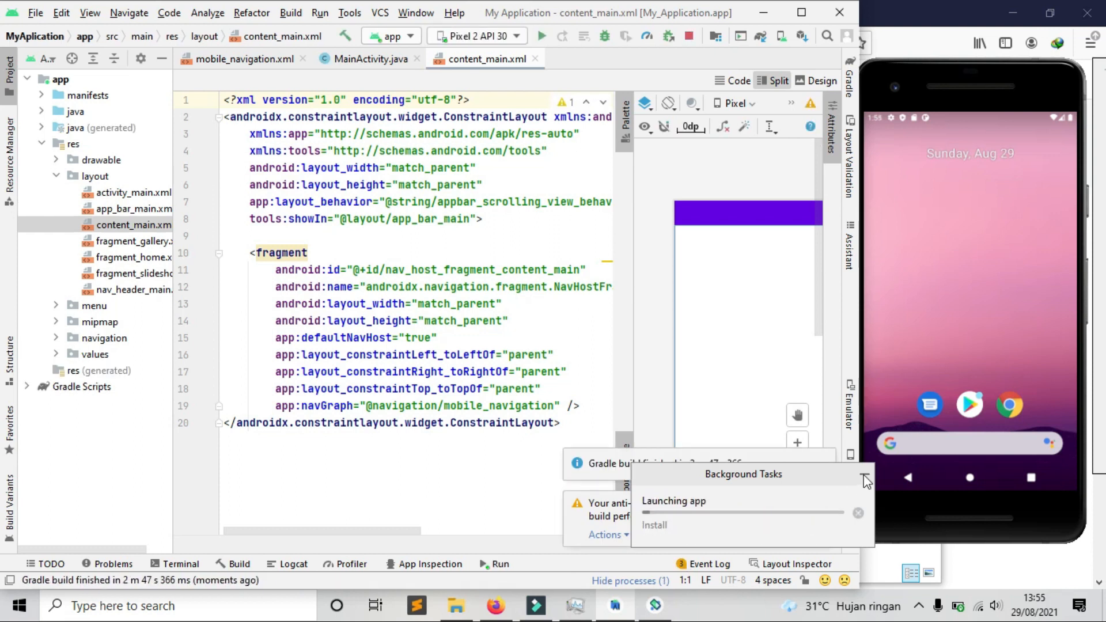
{"action": "left_click", "coordinate": [865, 474]}
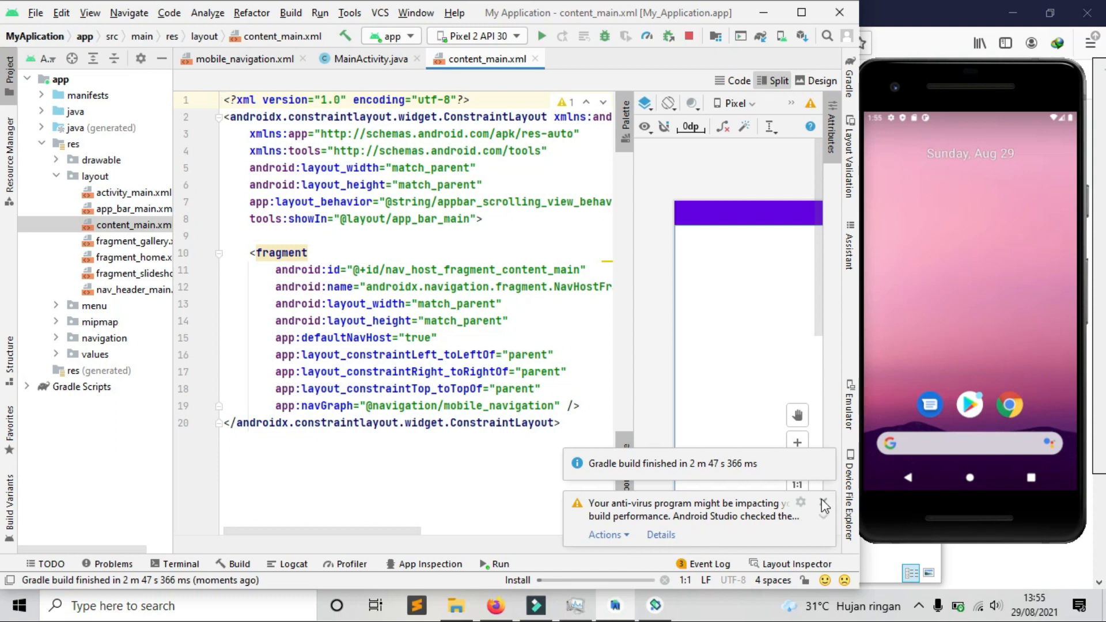
{"action": "left_click", "coordinate": [824, 501]}
{"action": "left_click", "coordinate": [825, 527]}
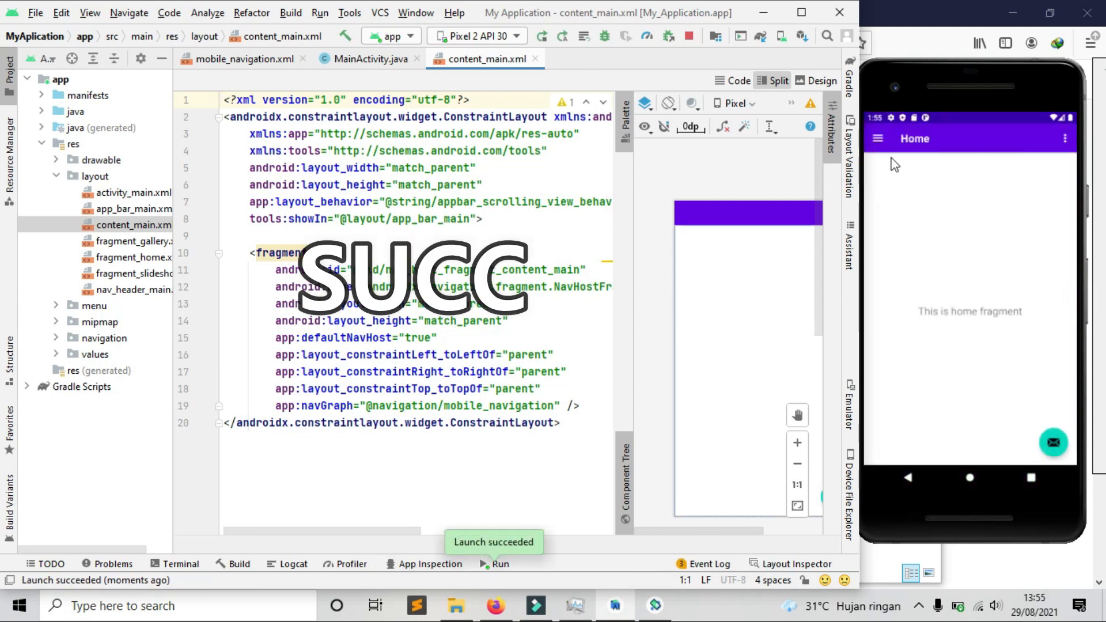
Step: Open the Gallery page from the running app's navigation drawer, and return to the code editor
{"action": "left_click", "coordinate": [879, 139]}
{"action": "left_click", "coordinate": [922, 246]}
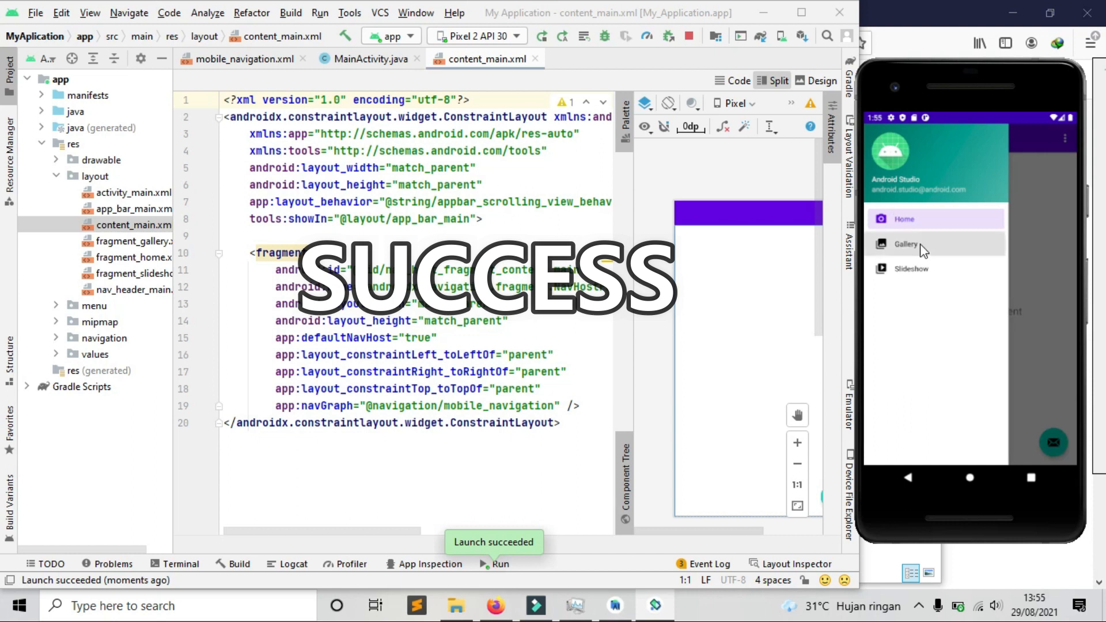
{"action": "left_click", "coordinate": [529, 238]}
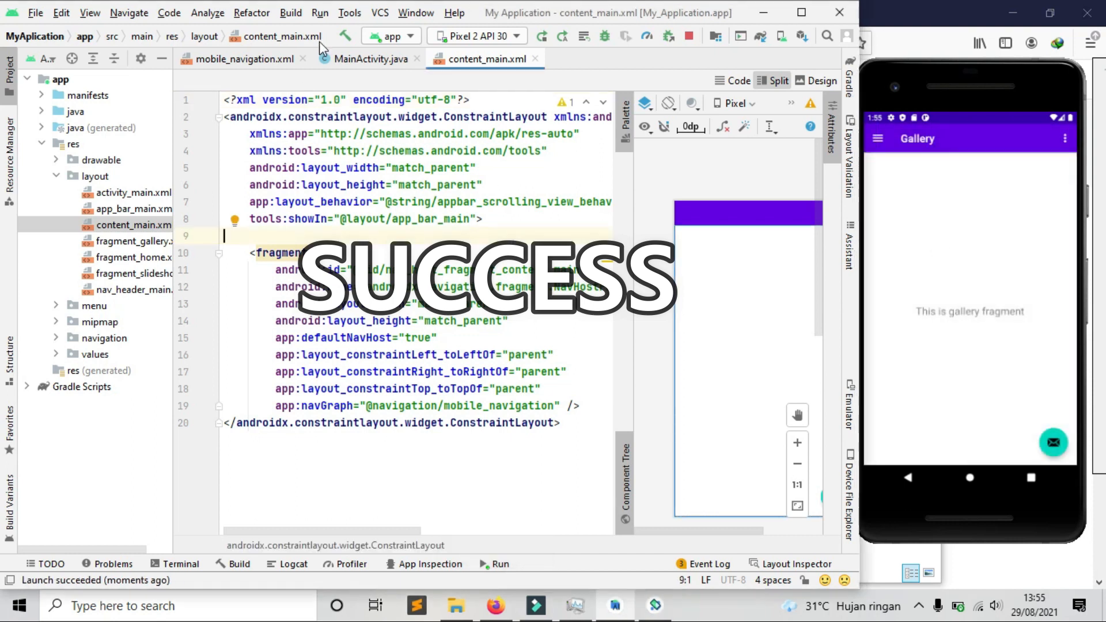